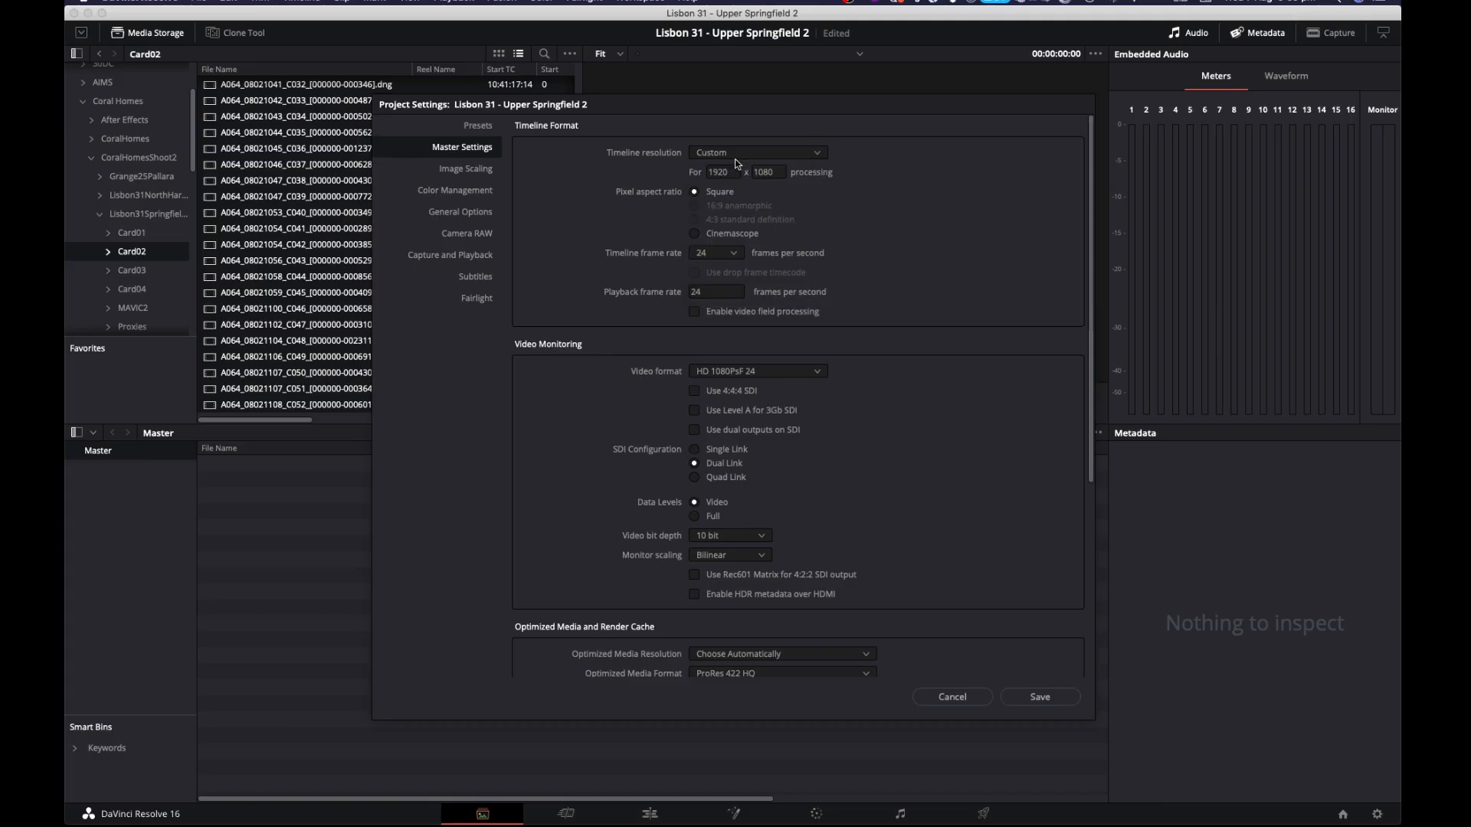
Step: Set the custom timeline resolution to 4000 x 2160
double_click(732, 170)
type("4000")
key("Tab")
type("2160")
key("Return")
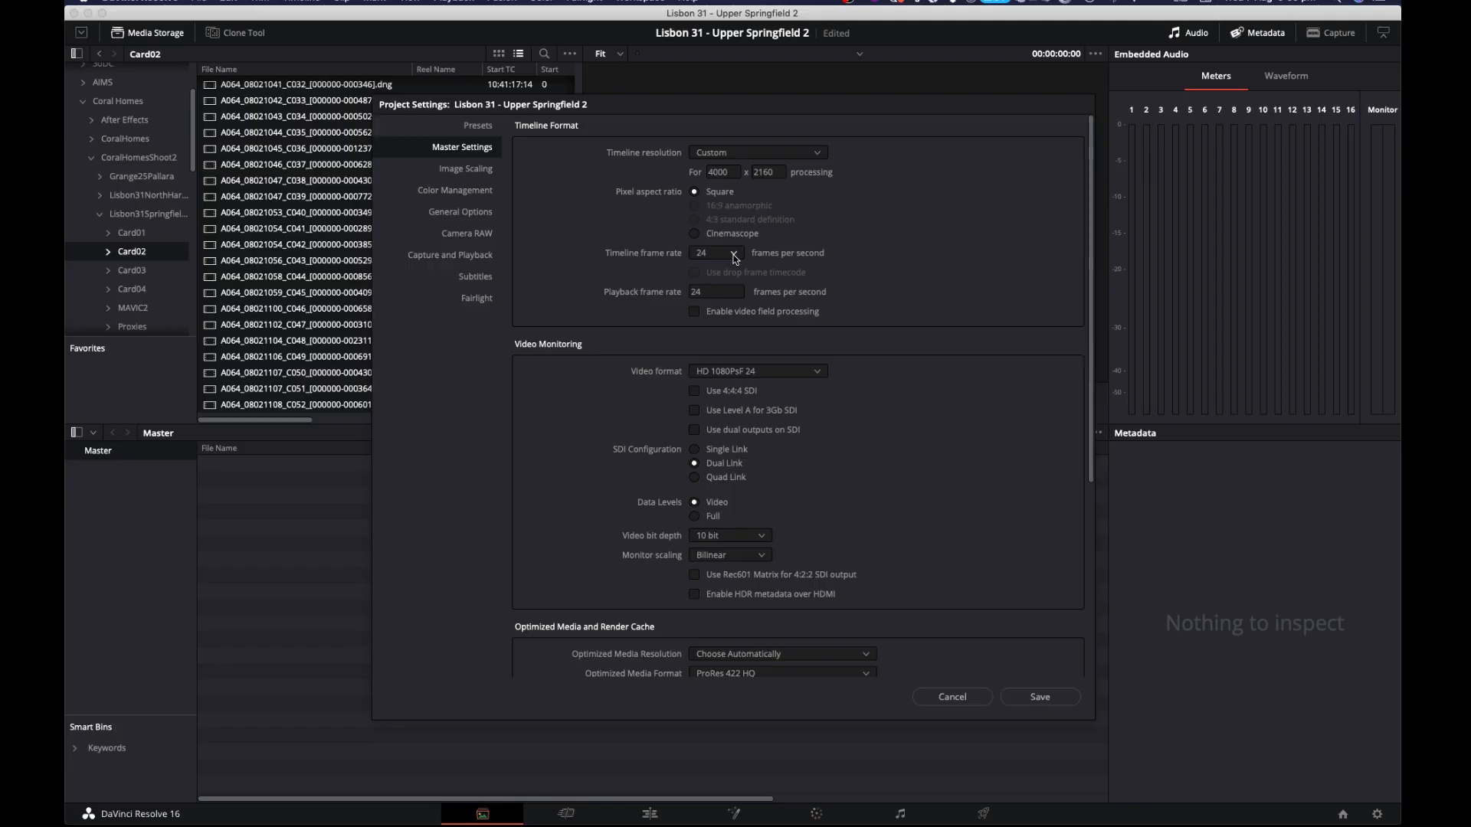
Step: Set the timeline and playback frame rates to 25 frames per second and review the remaining Master Settings
left_click(733, 255)
left_click(720, 331)
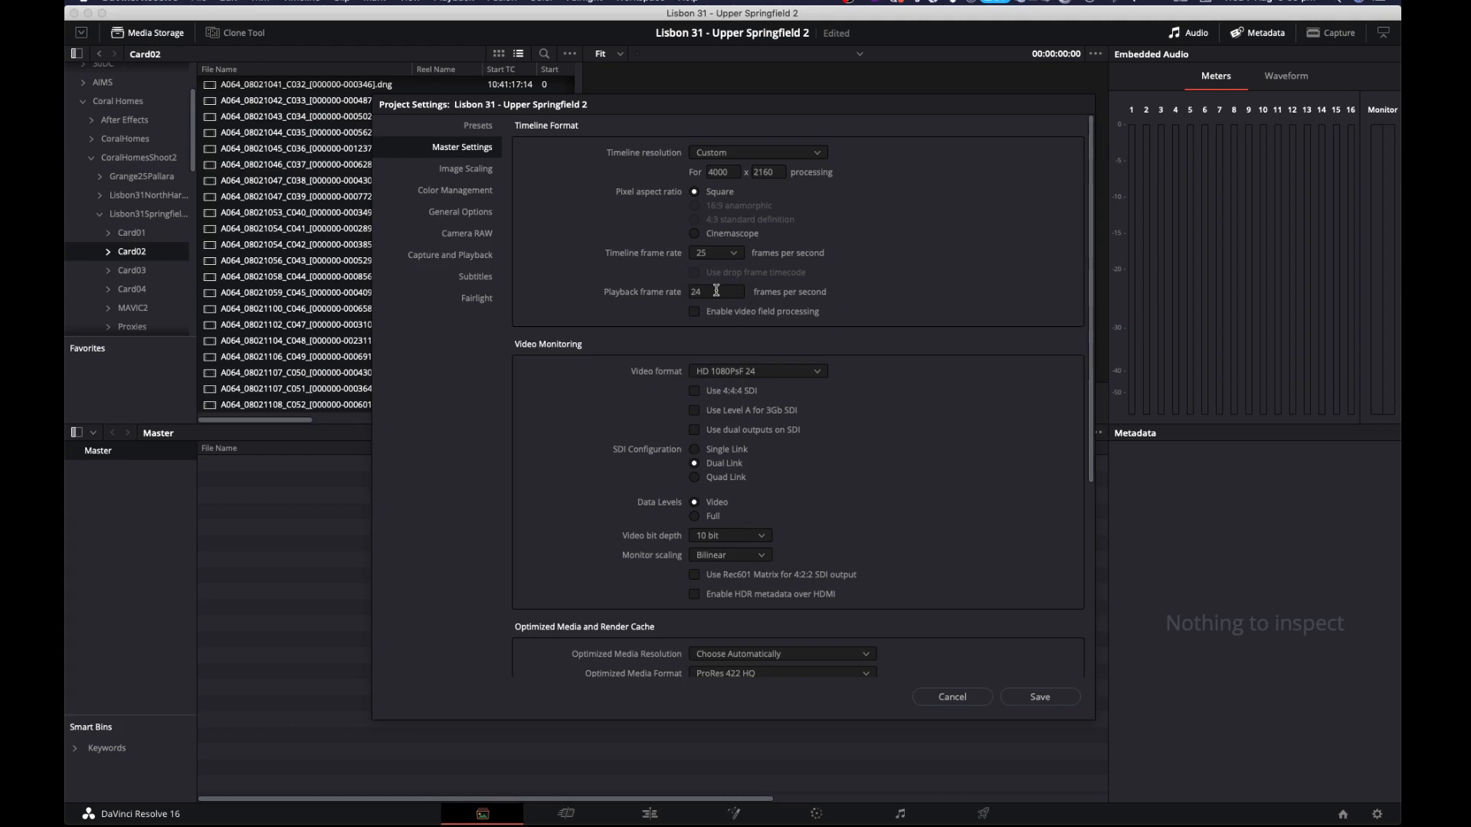
left_click(716, 290)
left_click(870, 277)
scroll(907, 322, "down", 5)
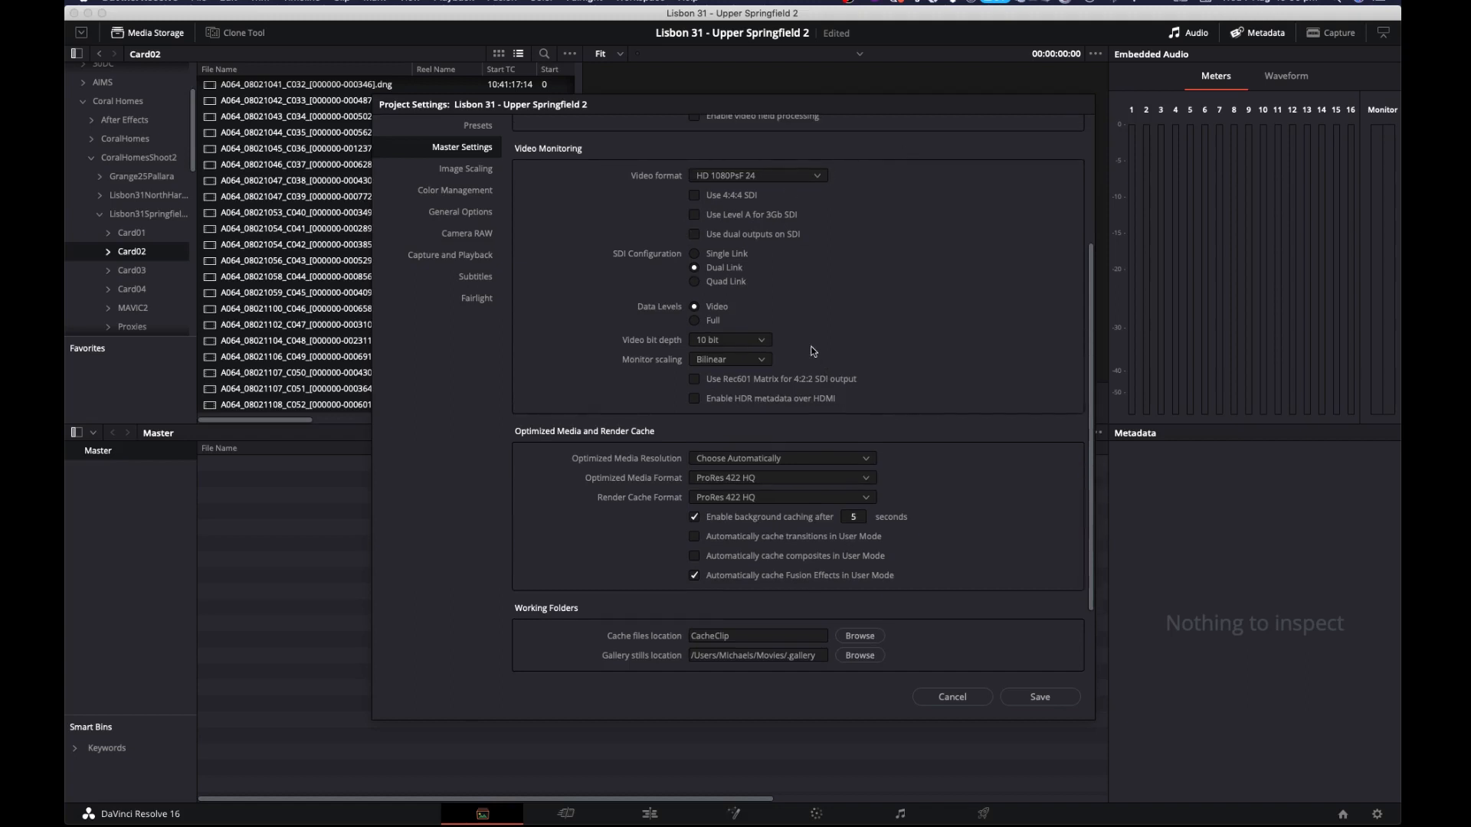
scroll(866, 375, "down", 1)
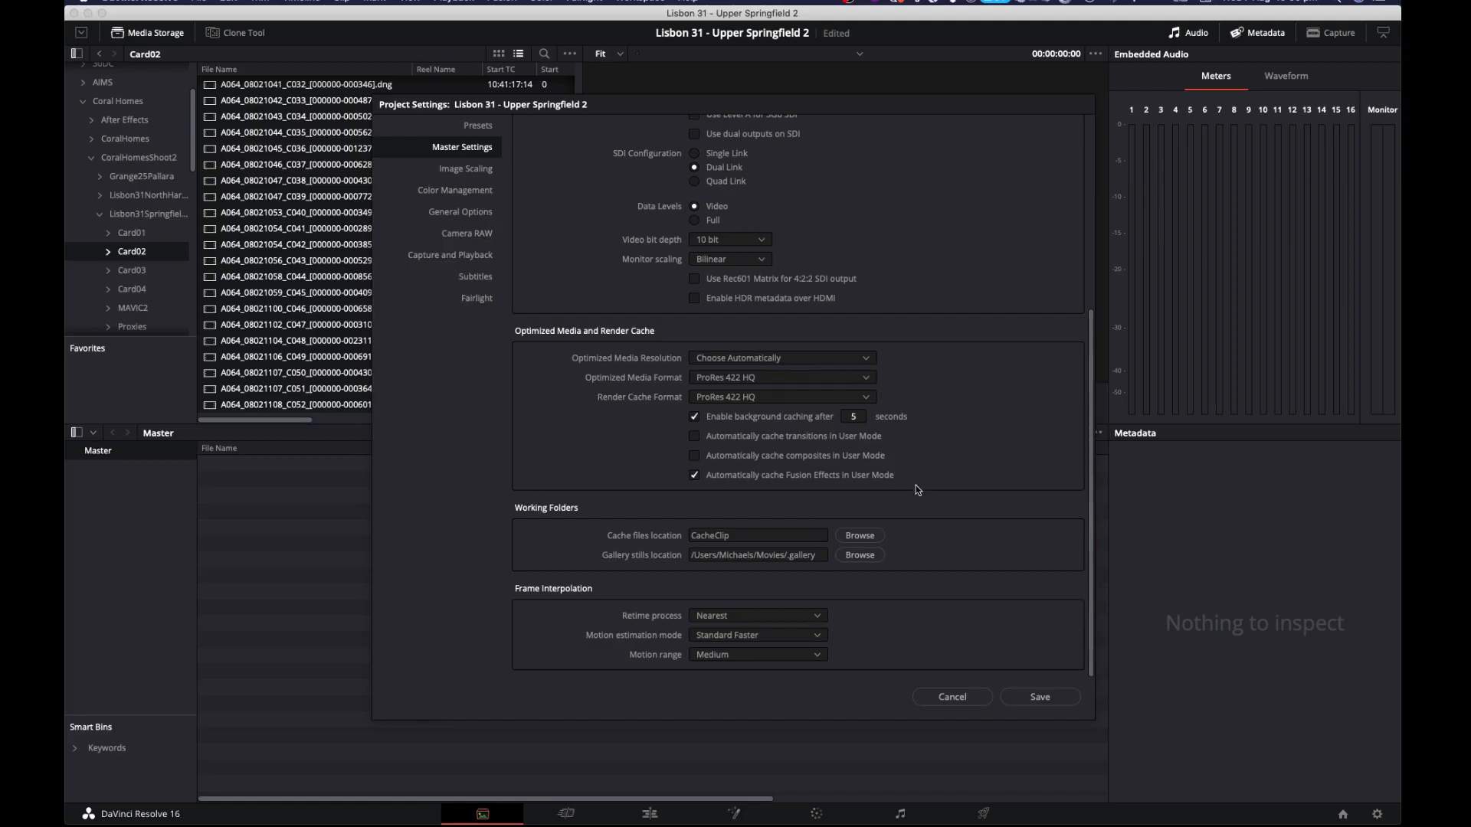
scroll(921, 479, "up", 5)
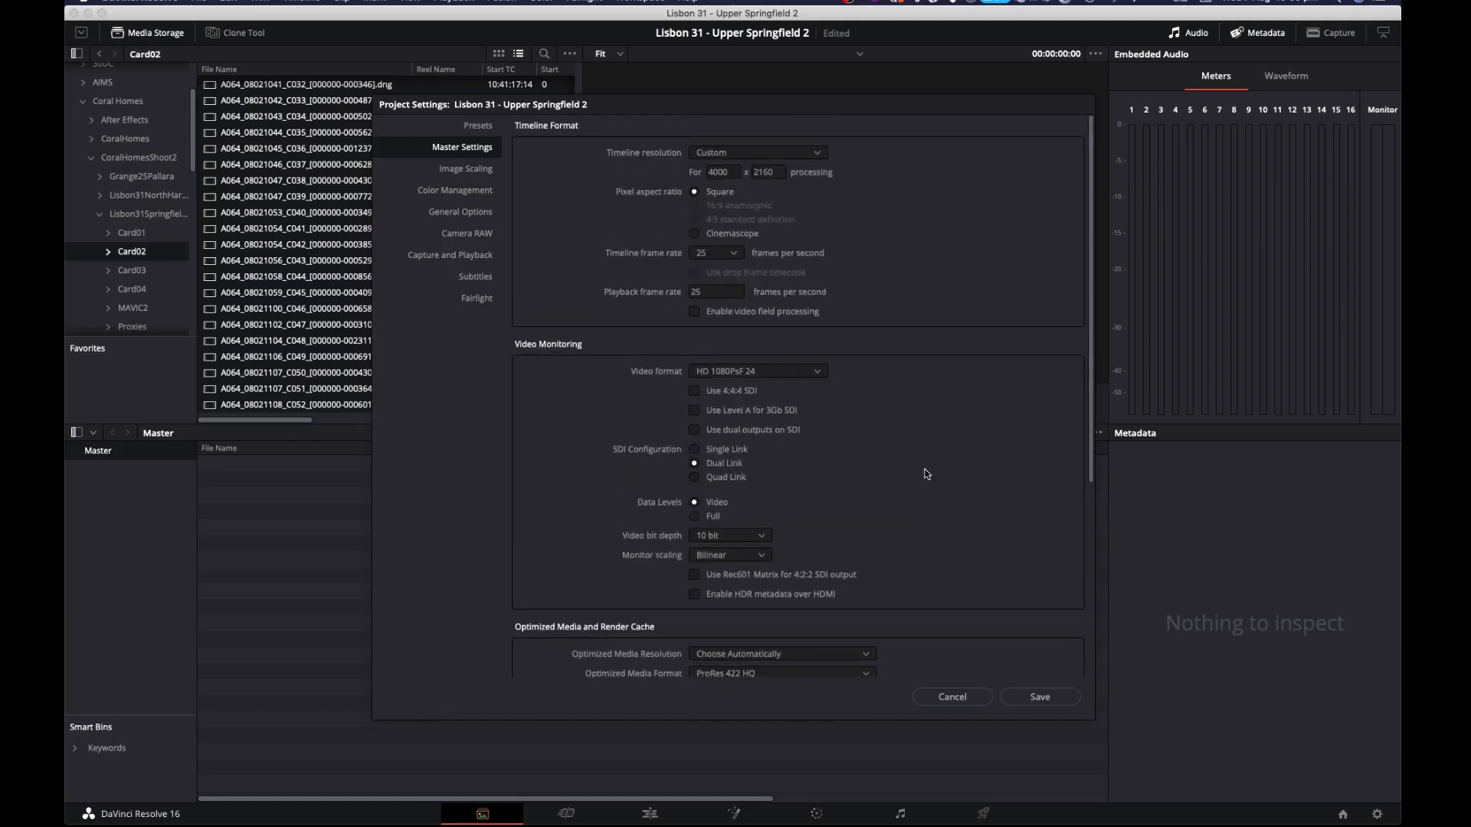
Step: Set the image scaling resize filter to Smoother and check the input scaling choices for mismatched resolution files
left_click(484, 168)
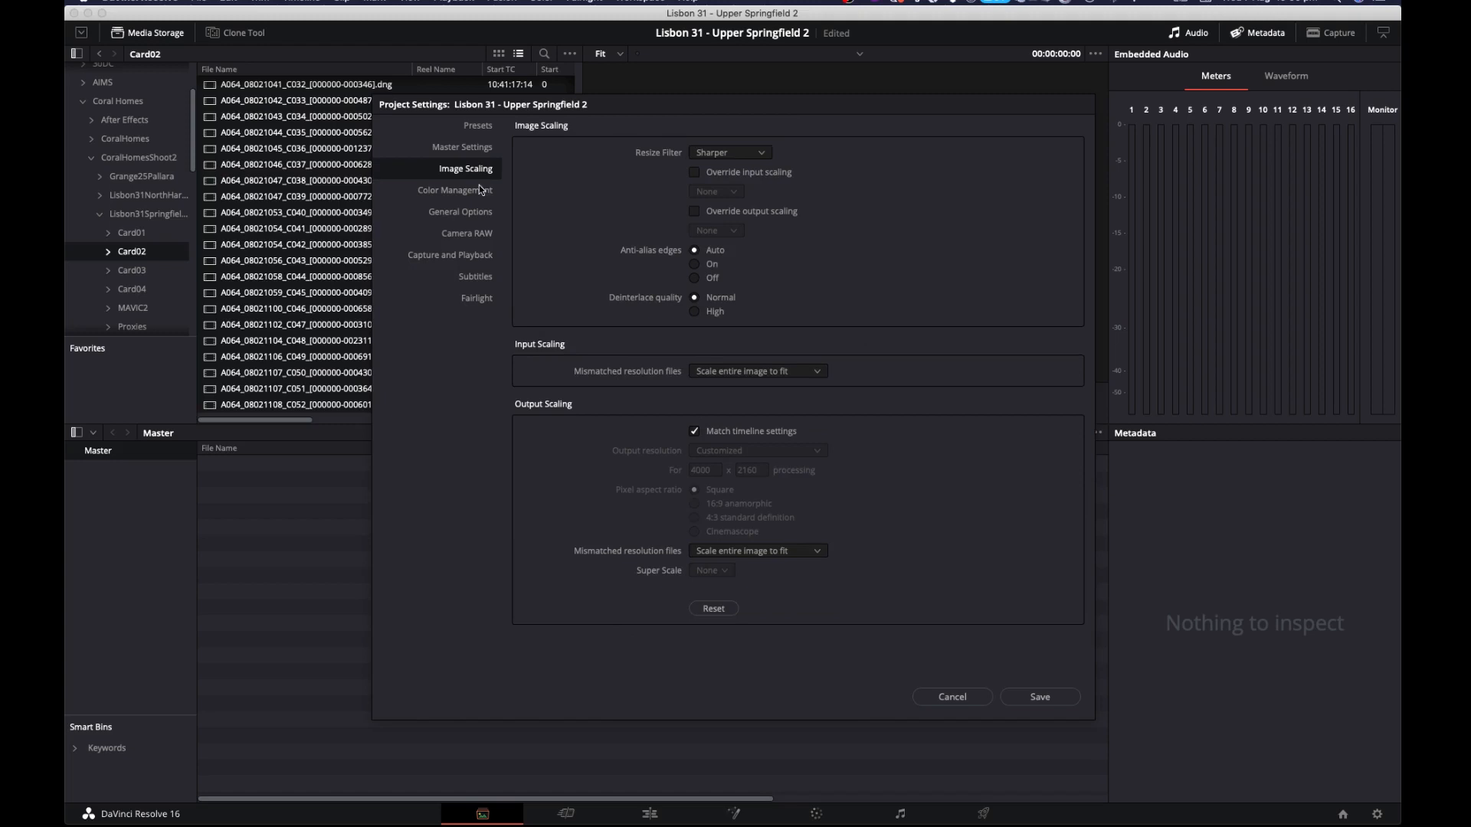
left_click(716, 154)
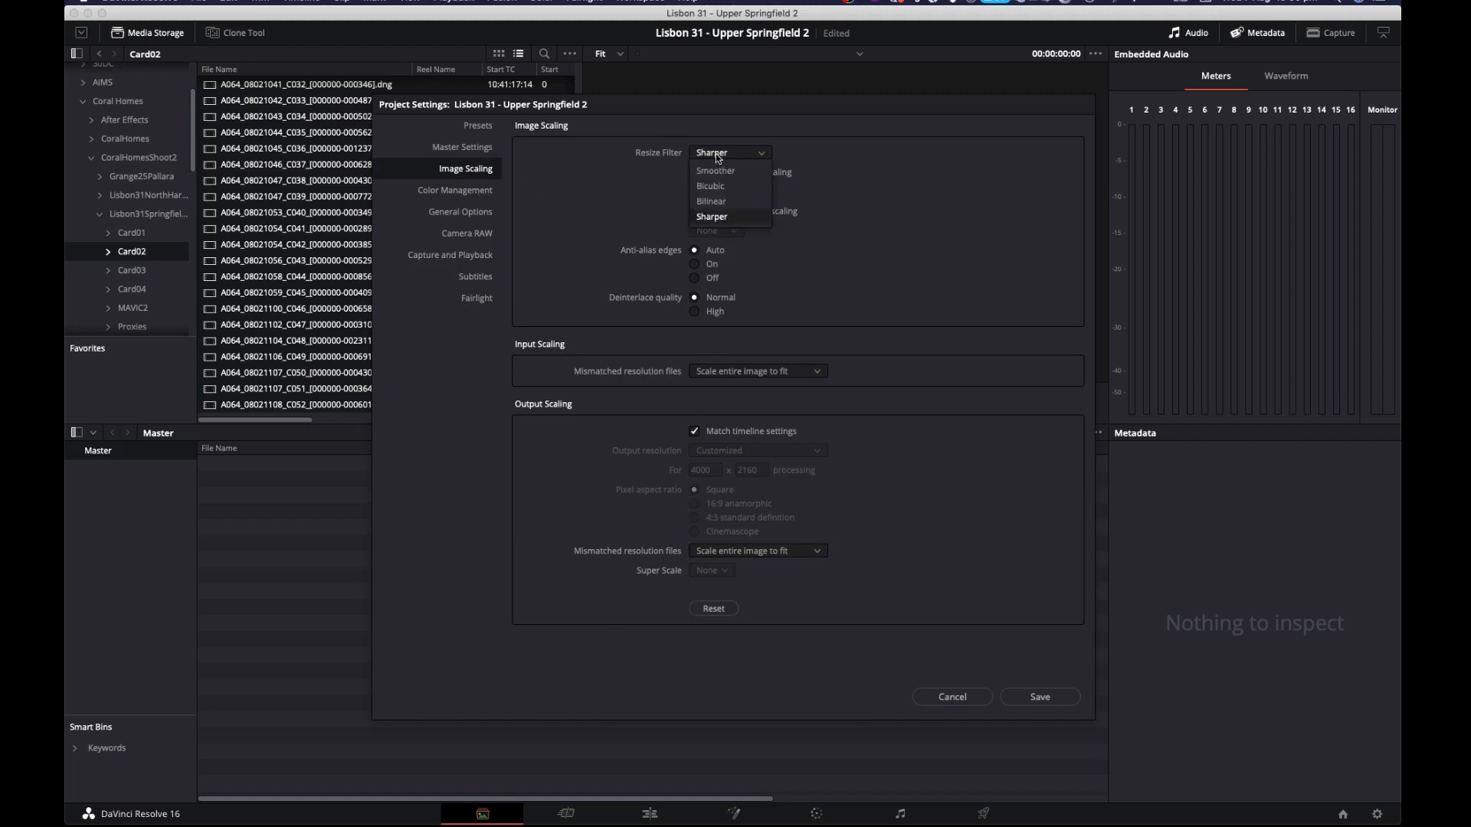
left_click(723, 167)
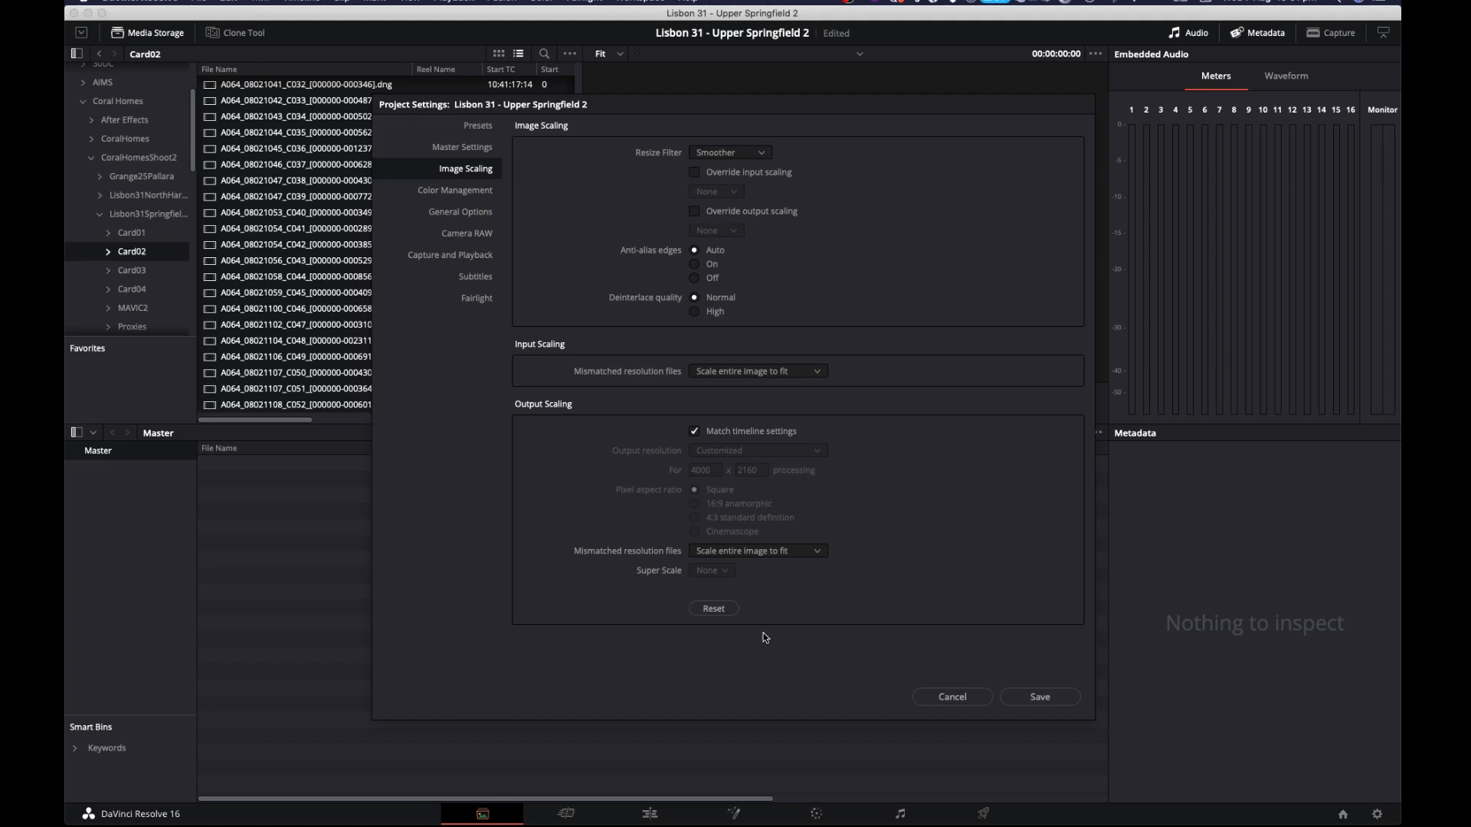
left_click(735, 373)
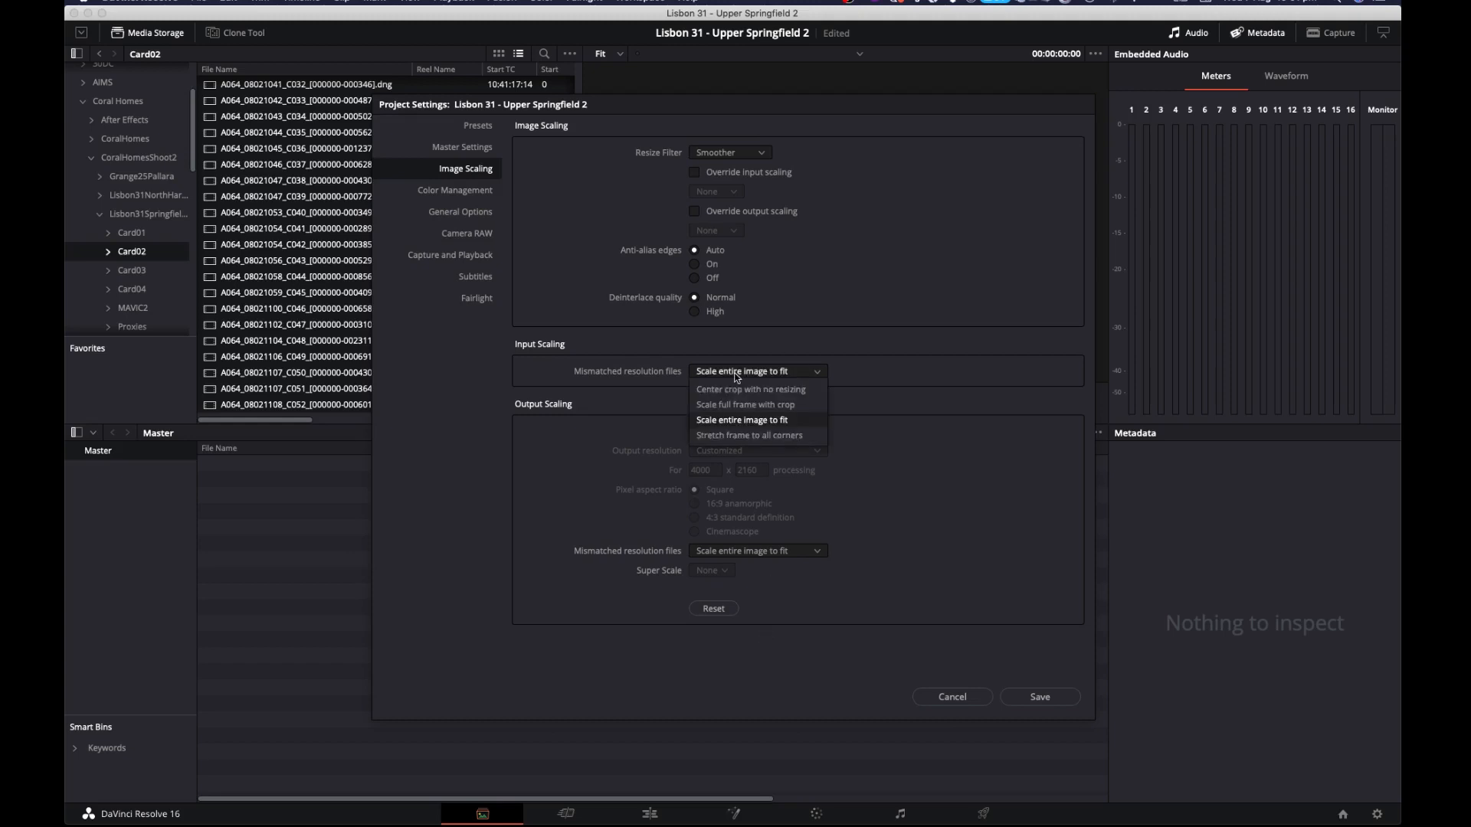
left_click(699, 373)
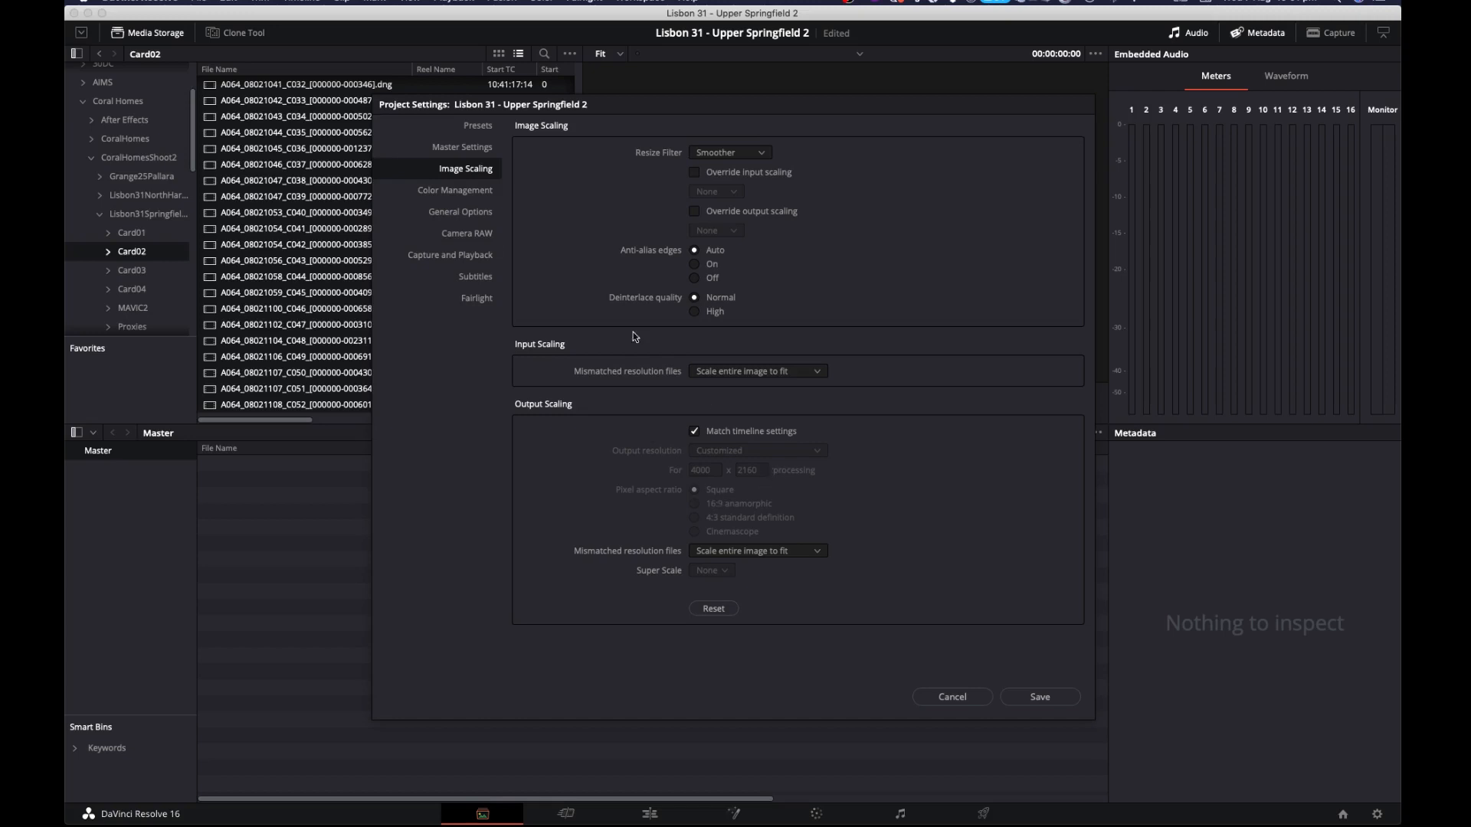
Step: Review the timeline color space and other Color Management settings, as well as the conform, audio metering and color settings in General Options
left_click(455, 192)
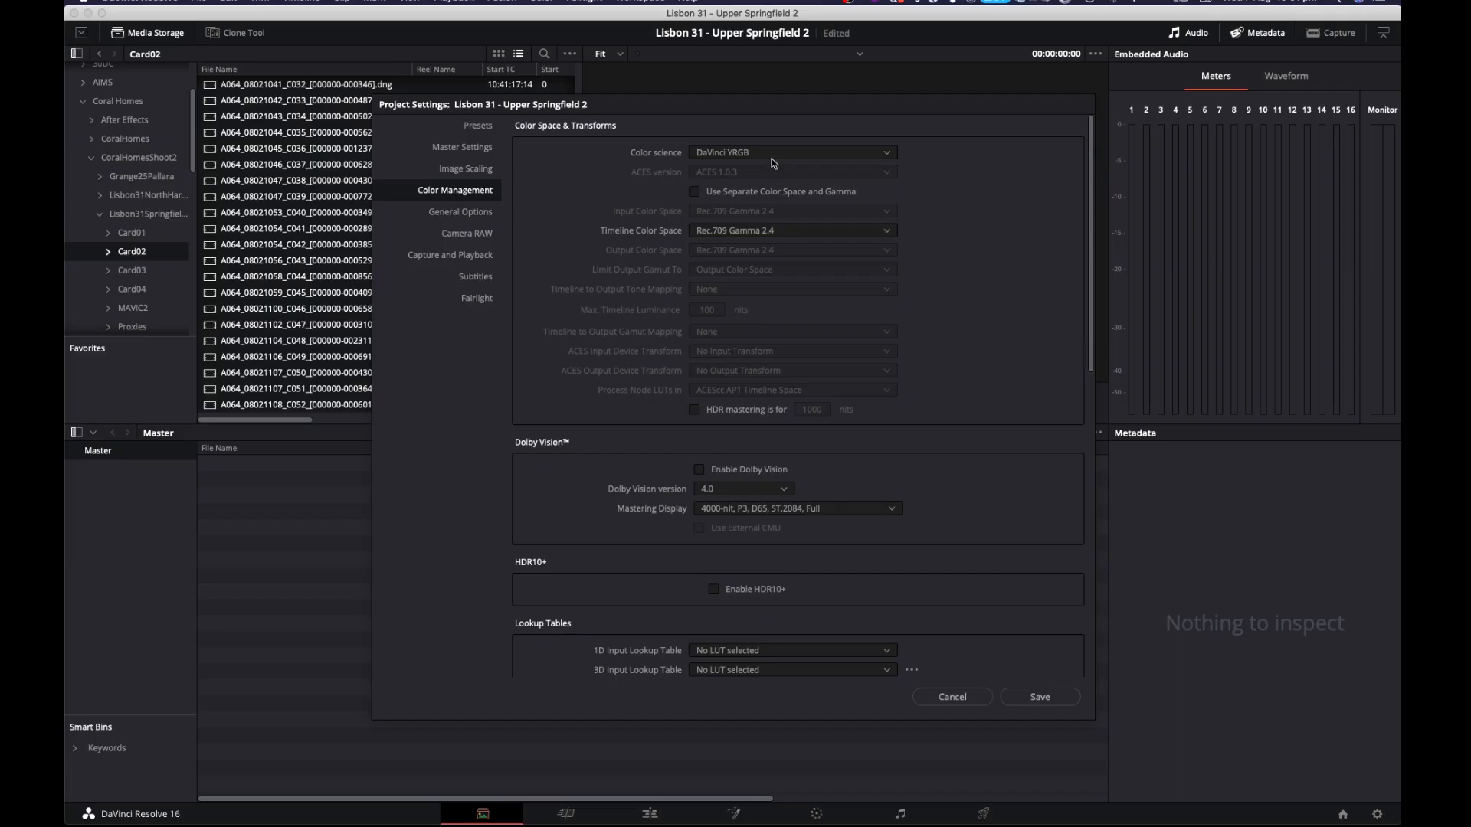
left_click(770, 231)
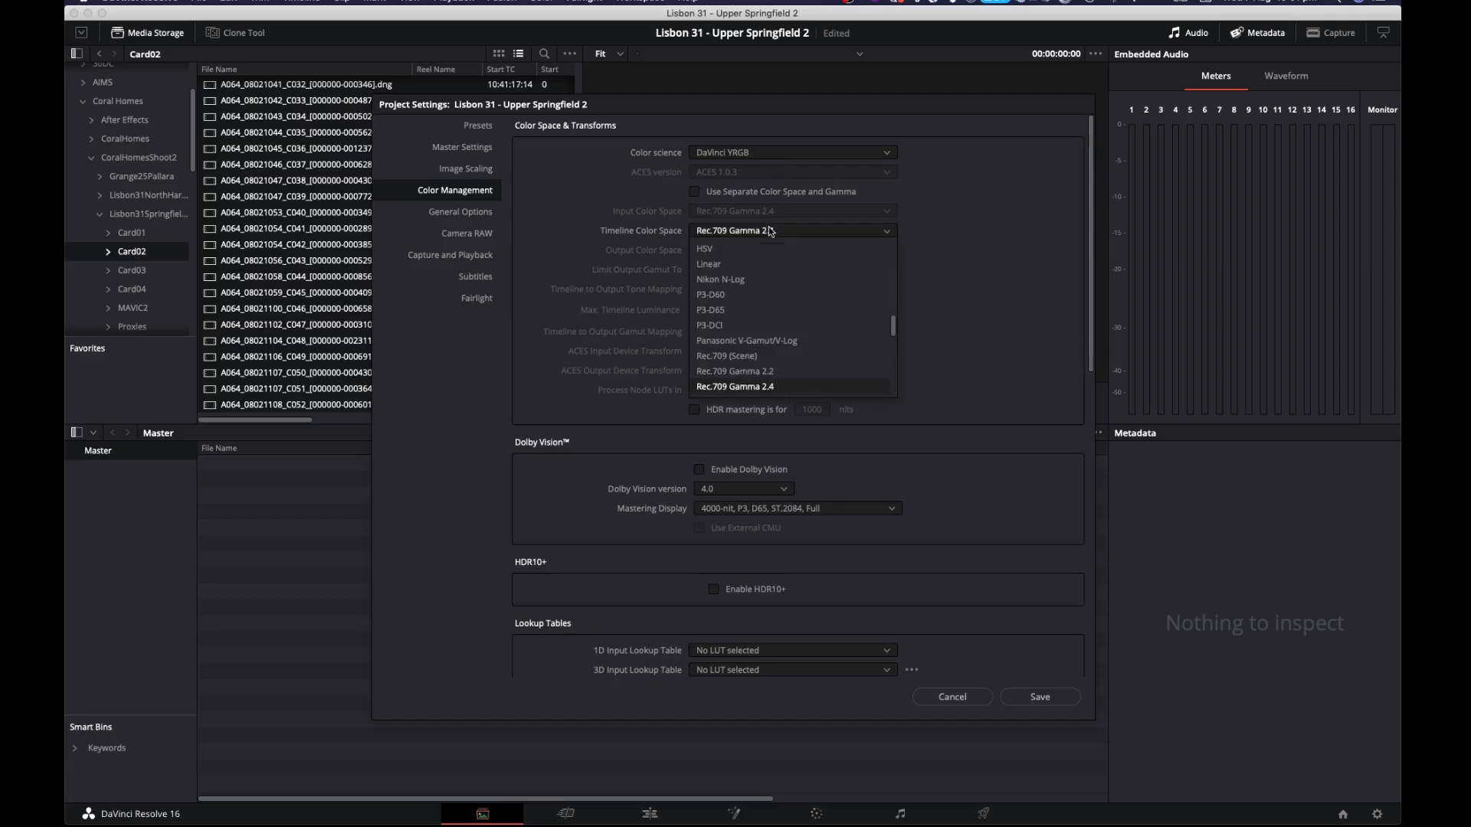
left_click(838, 233)
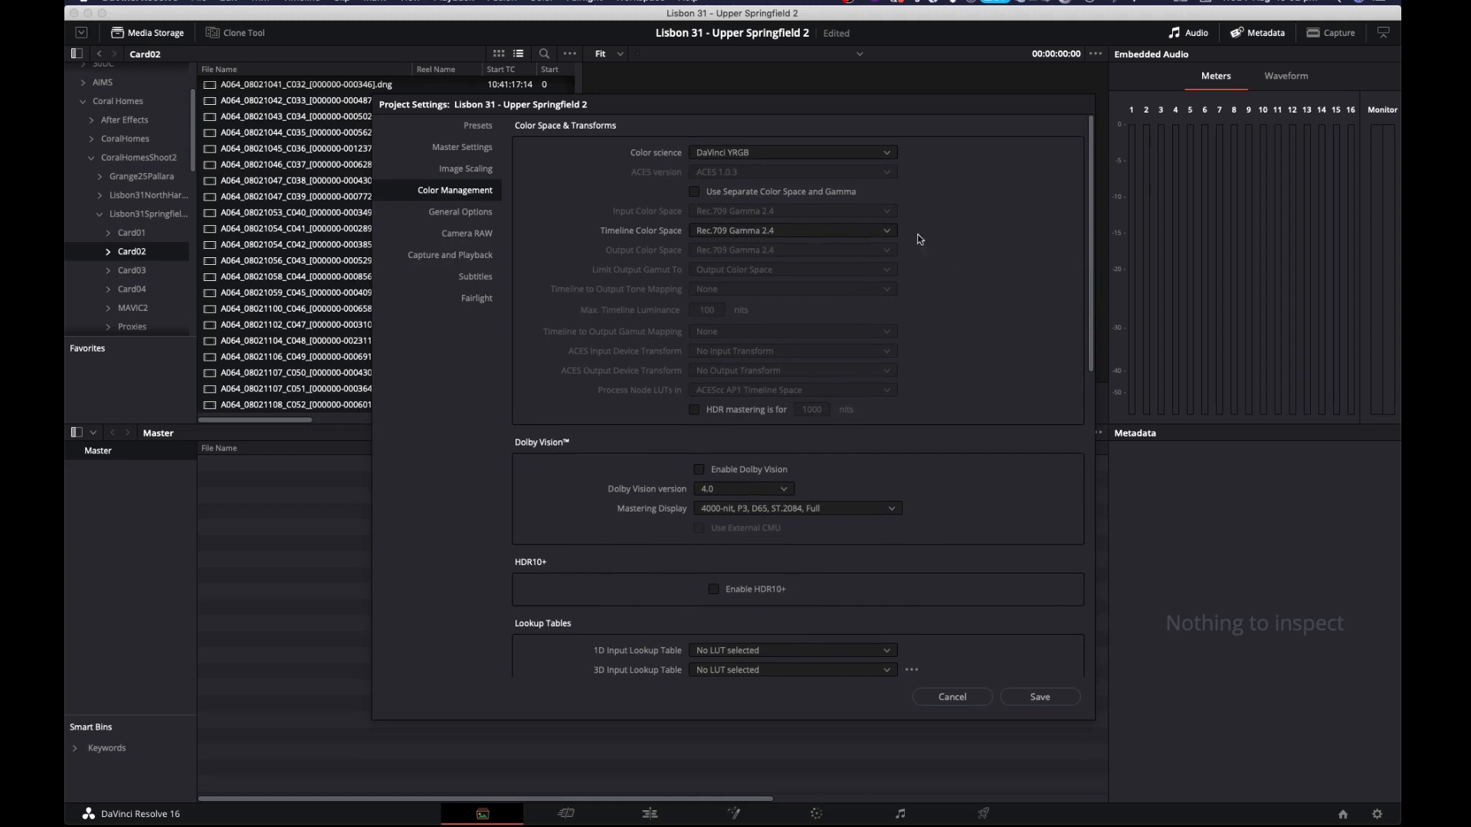
scroll(989, 323, "down", 15)
scroll(992, 338, "up", 5)
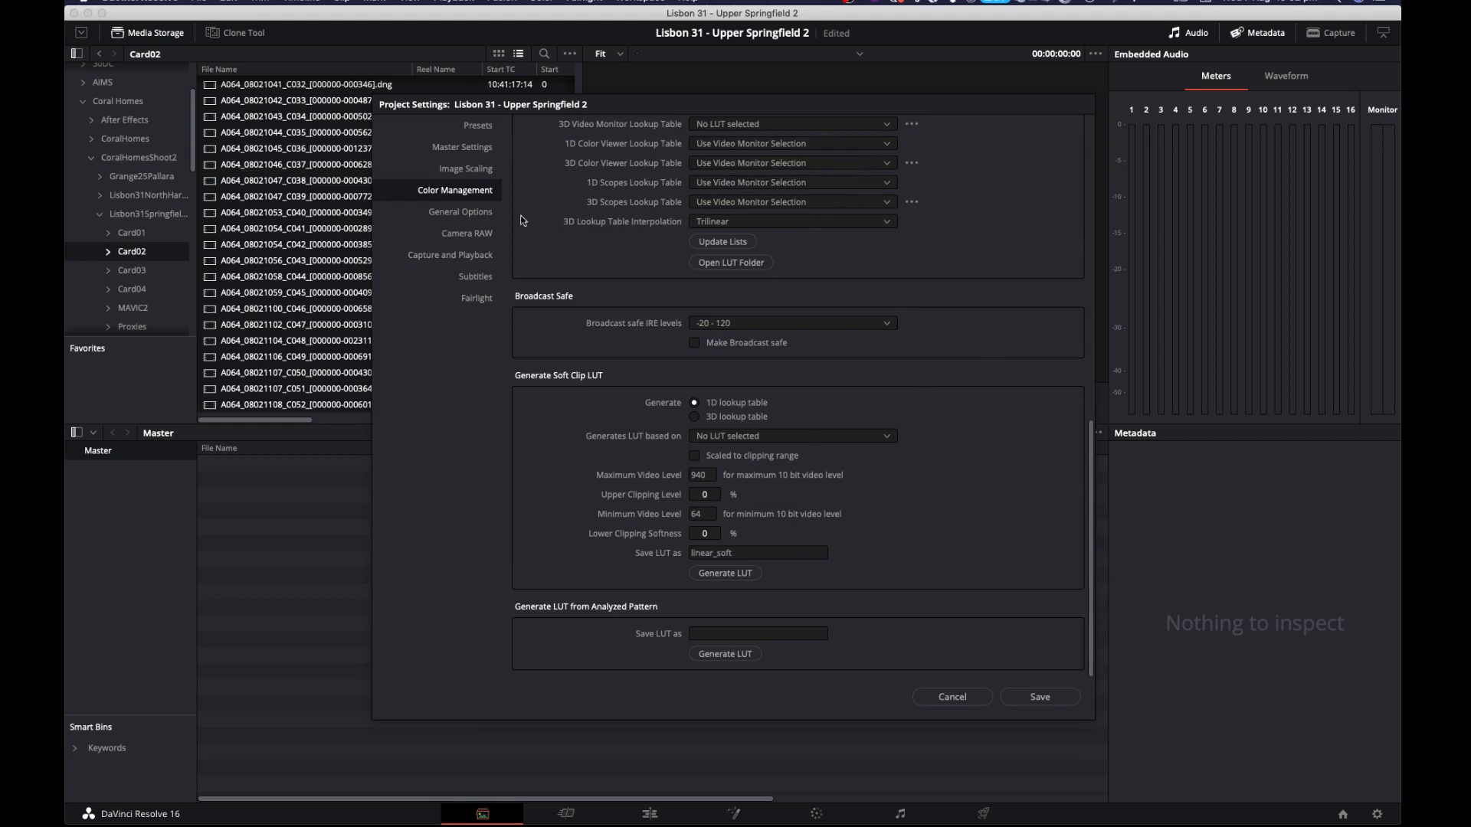
left_click(439, 217)
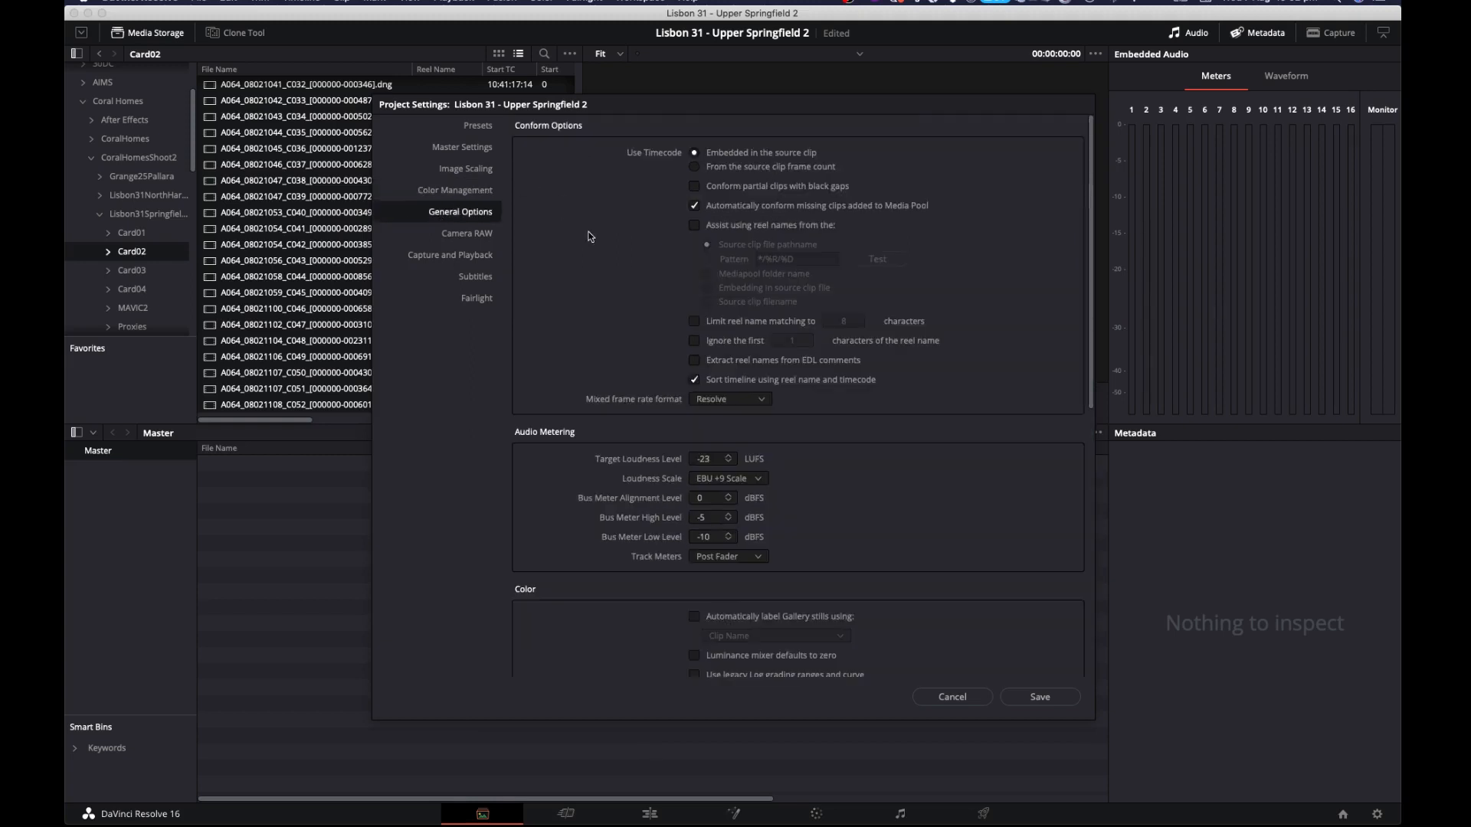
scroll(643, 232, "down", 10)
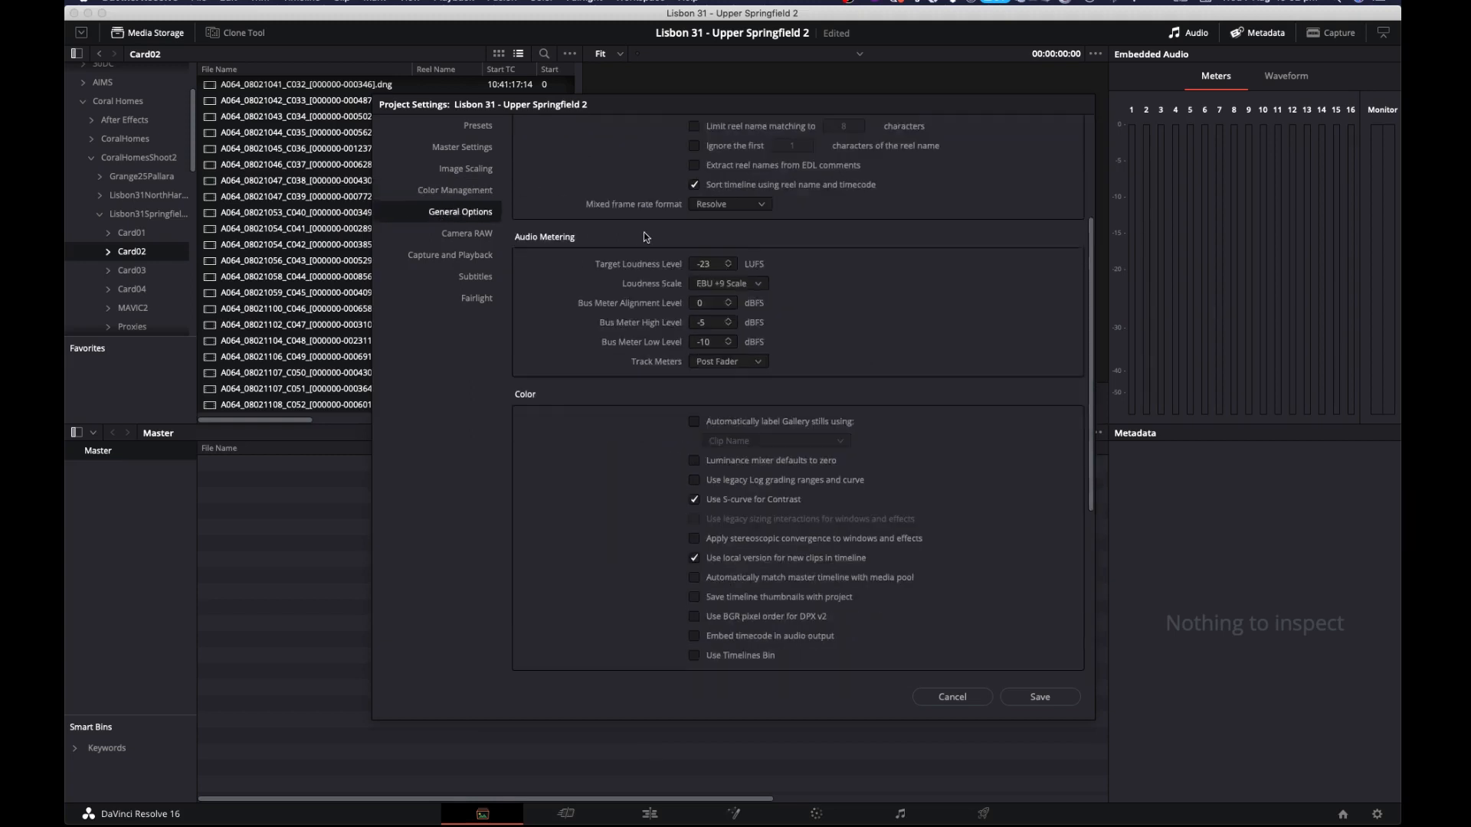
scroll(644, 239, "up", 10)
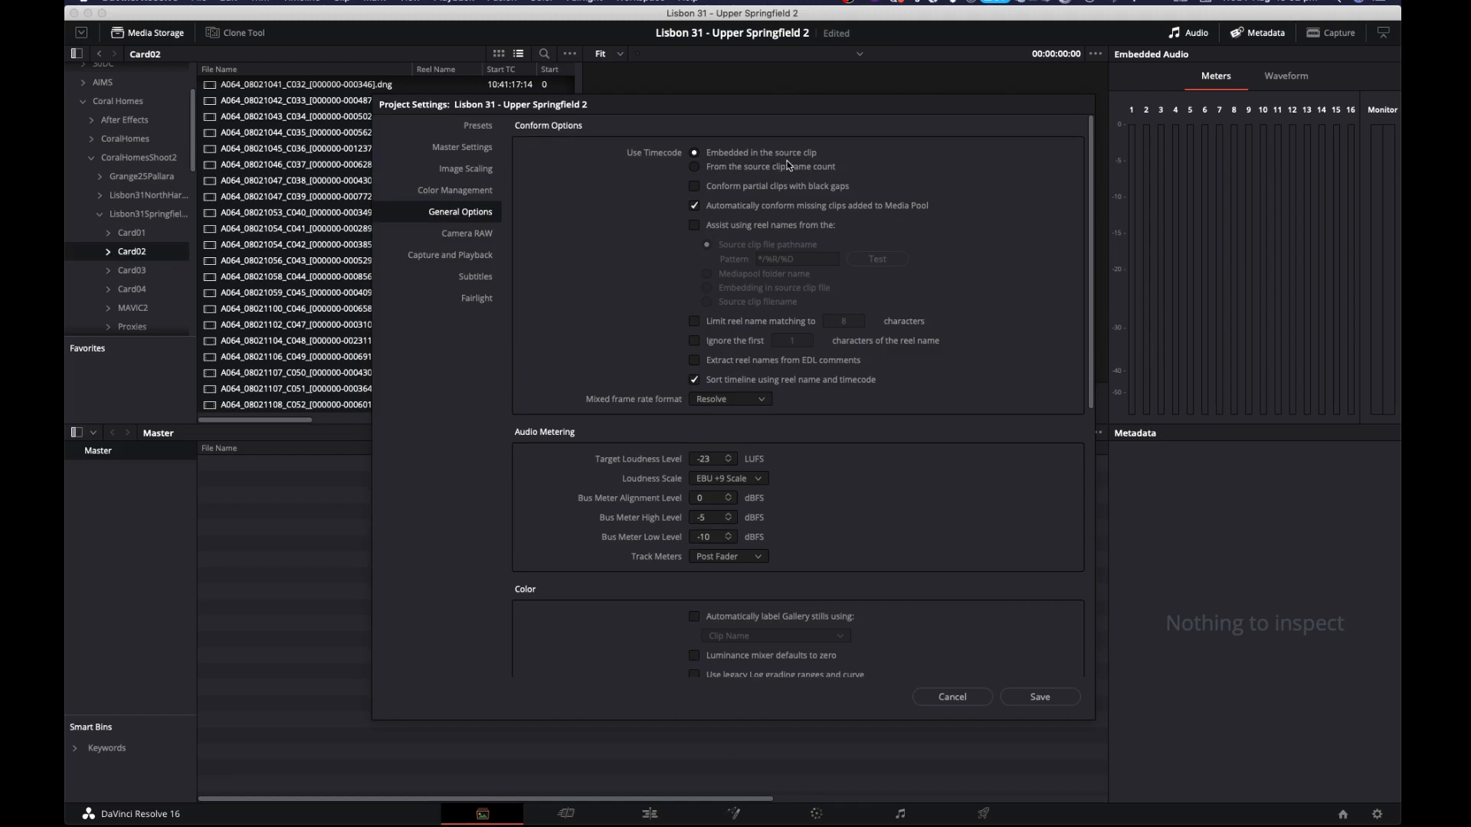
scroll(626, 413, "down", 10)
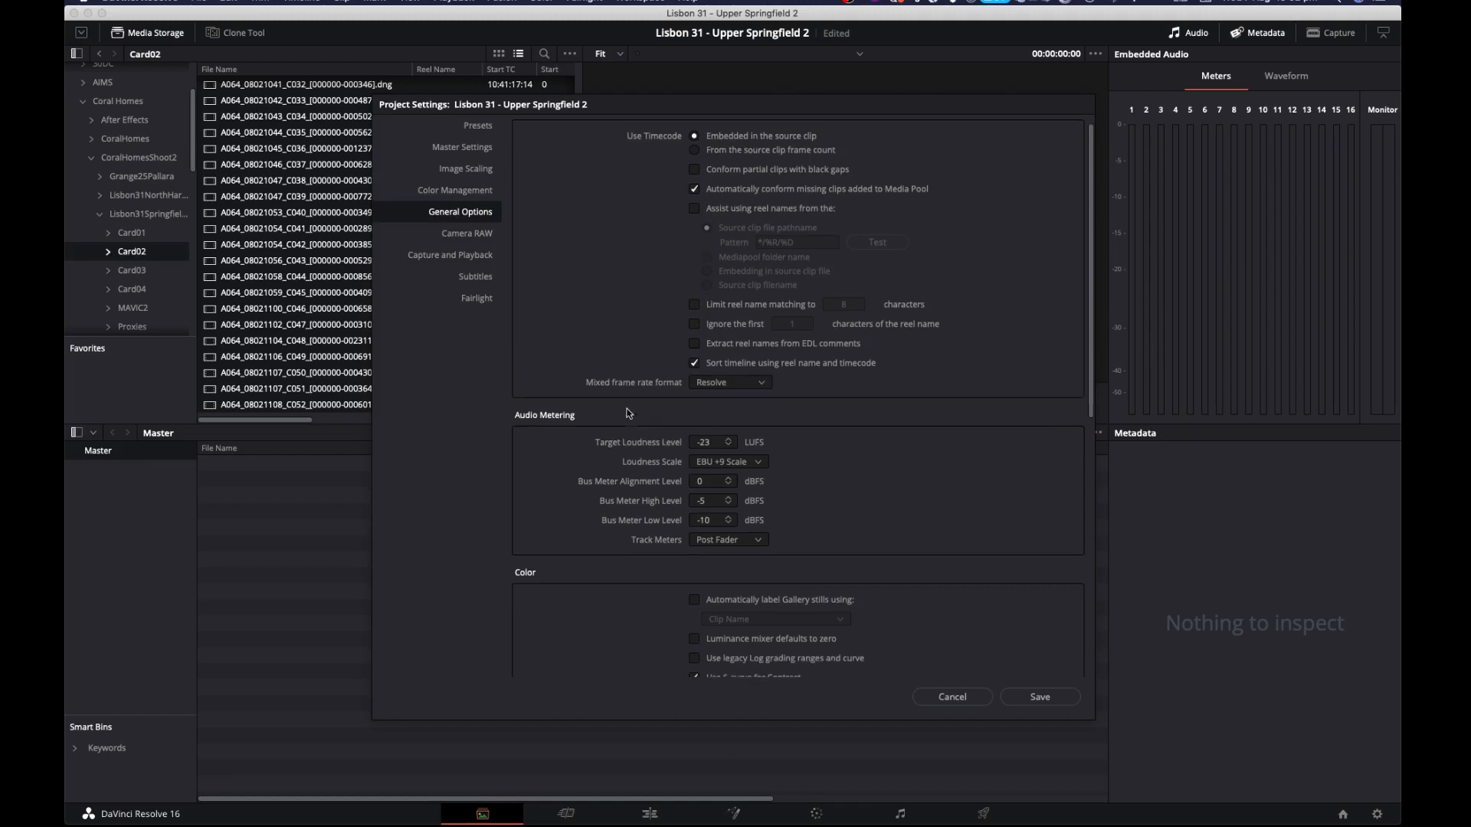
scroll(626, 413, "up", 5)
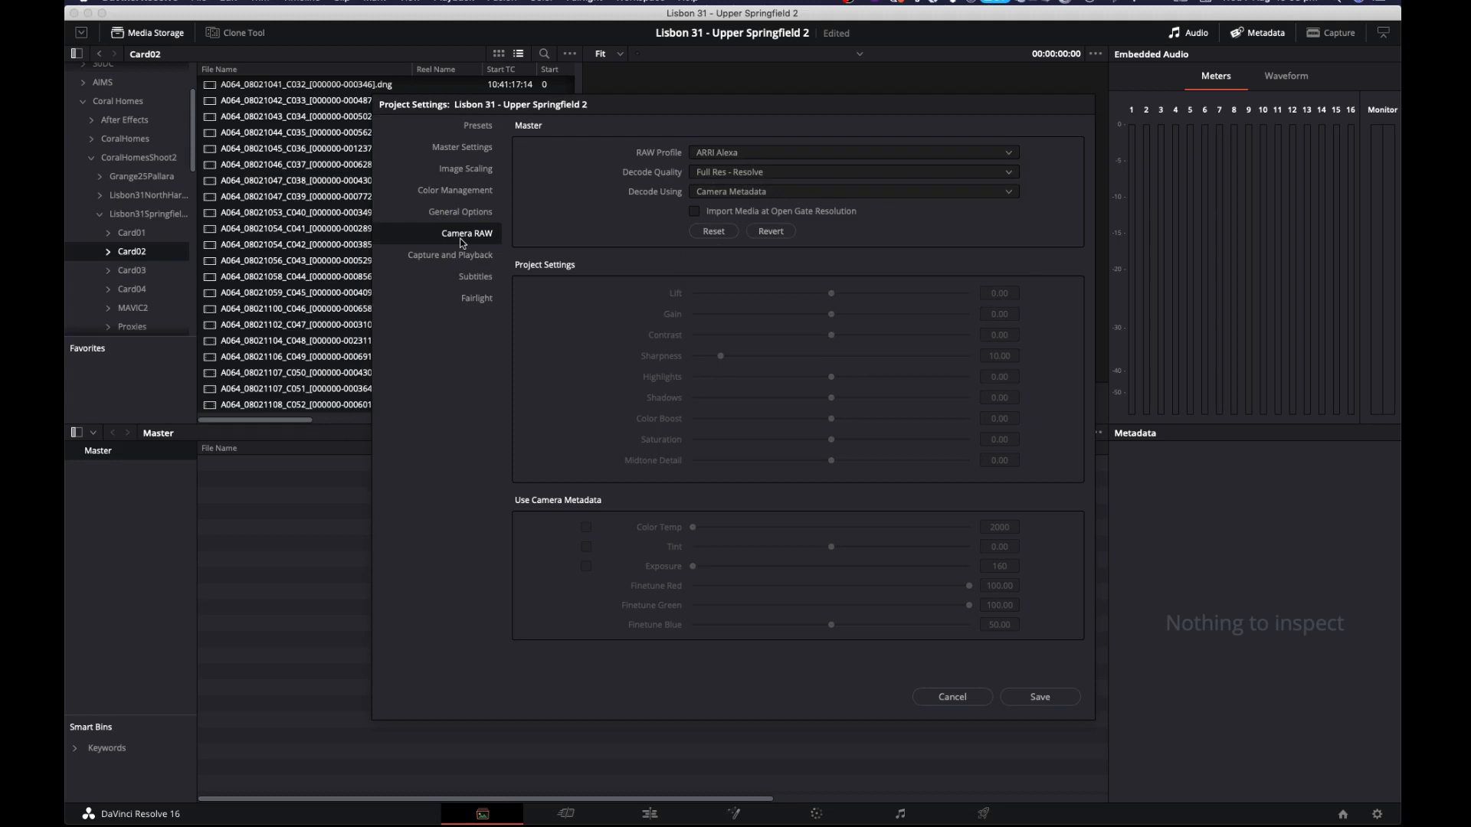
Step: Set the Camera RAW profile to CinemaDNG and check its decode quality and Decode Using choices
left_click(726, 153)
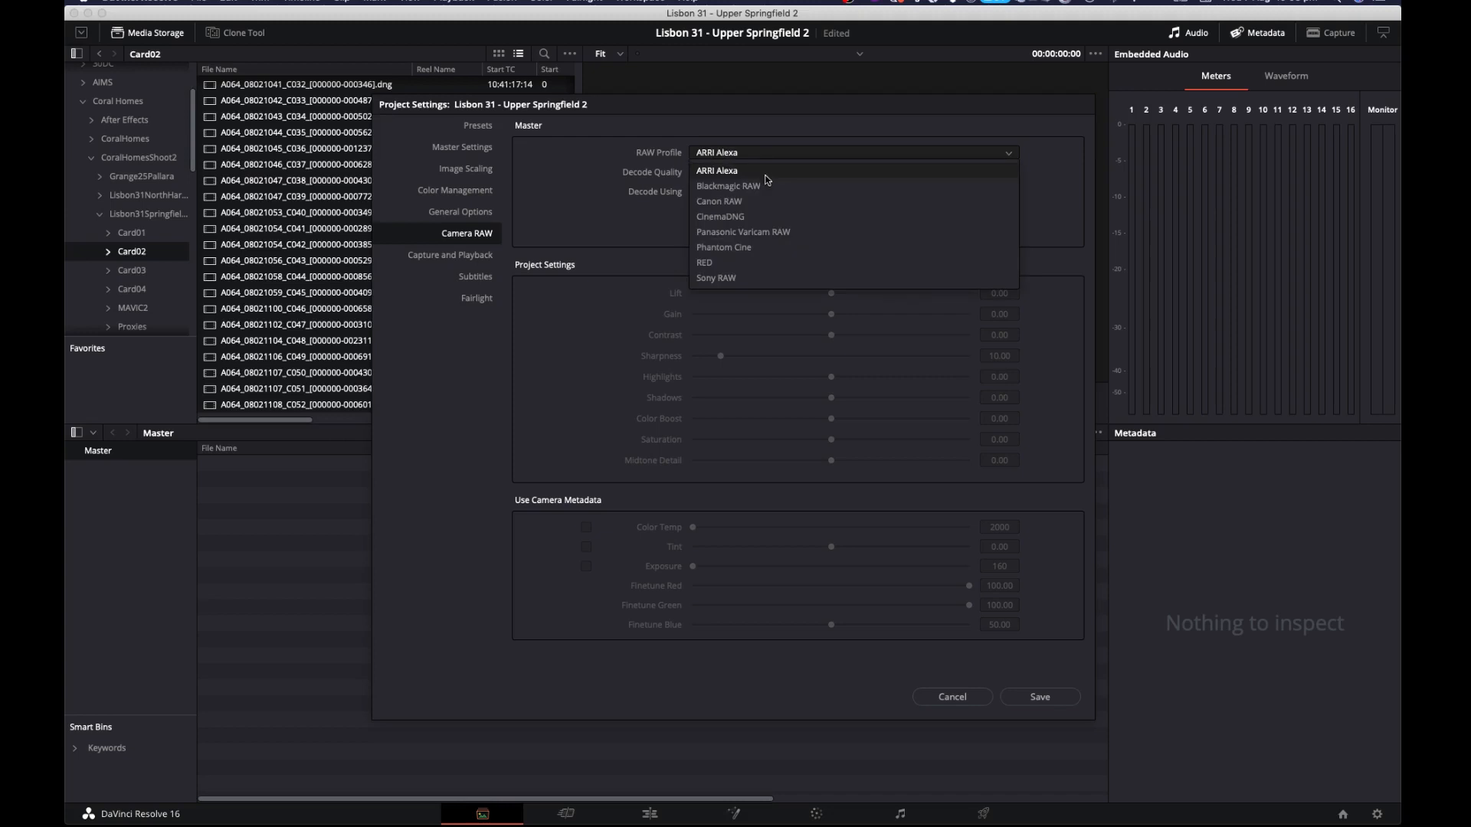
left_click(752, 217)
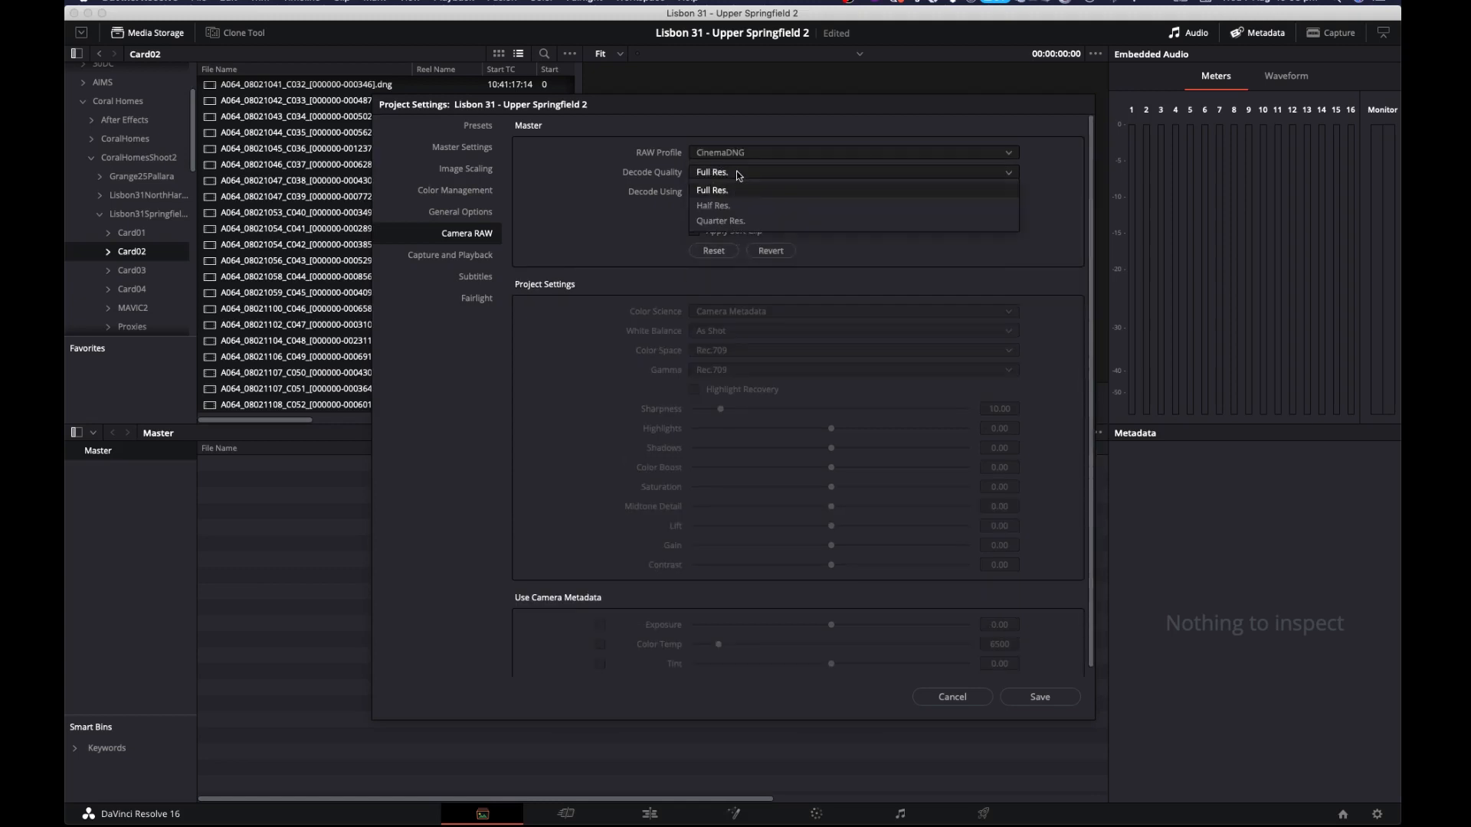
left_click(737, 191)
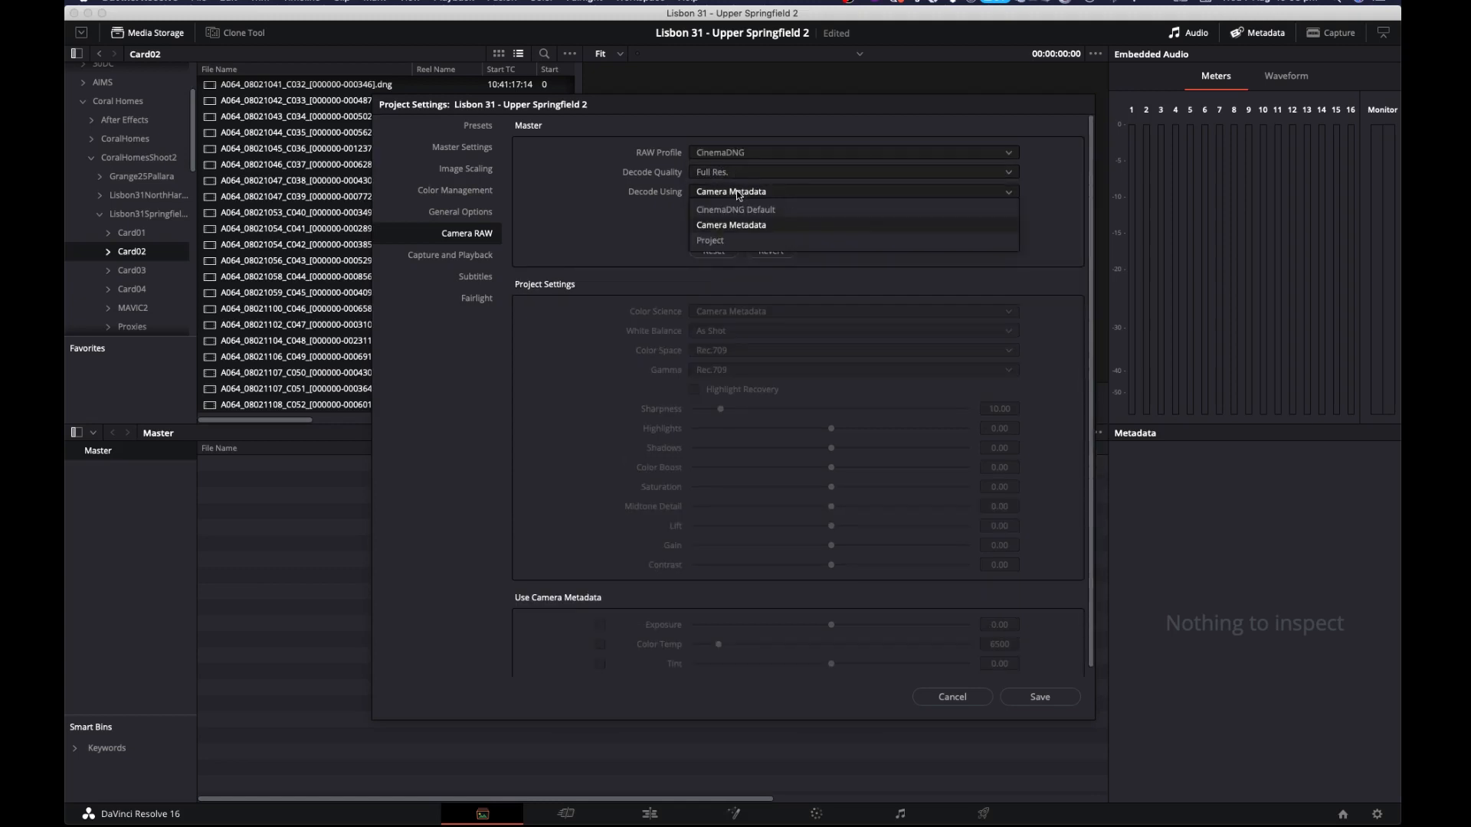
left_click(738, 195)
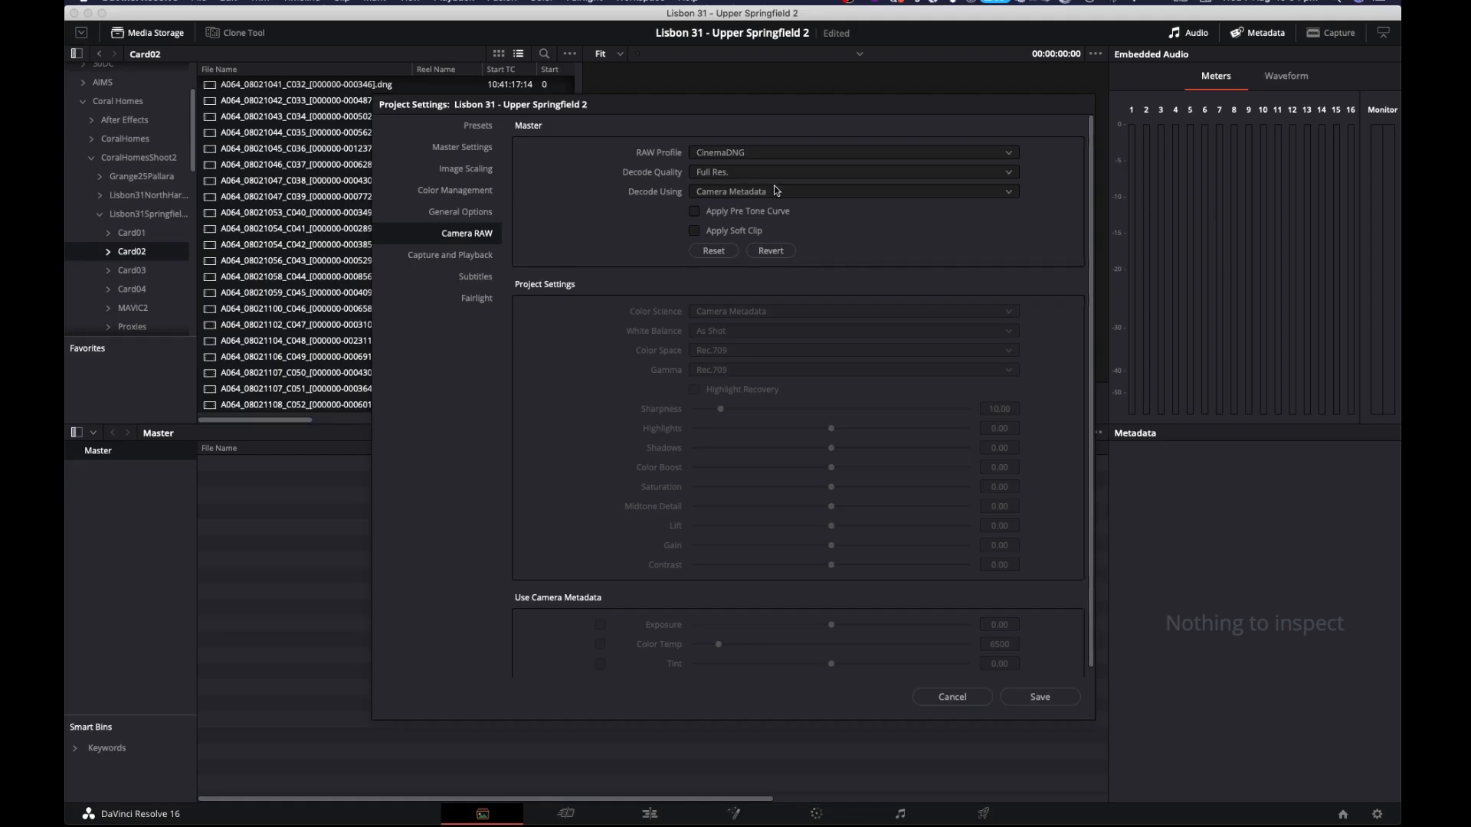
left_click(767, 194)
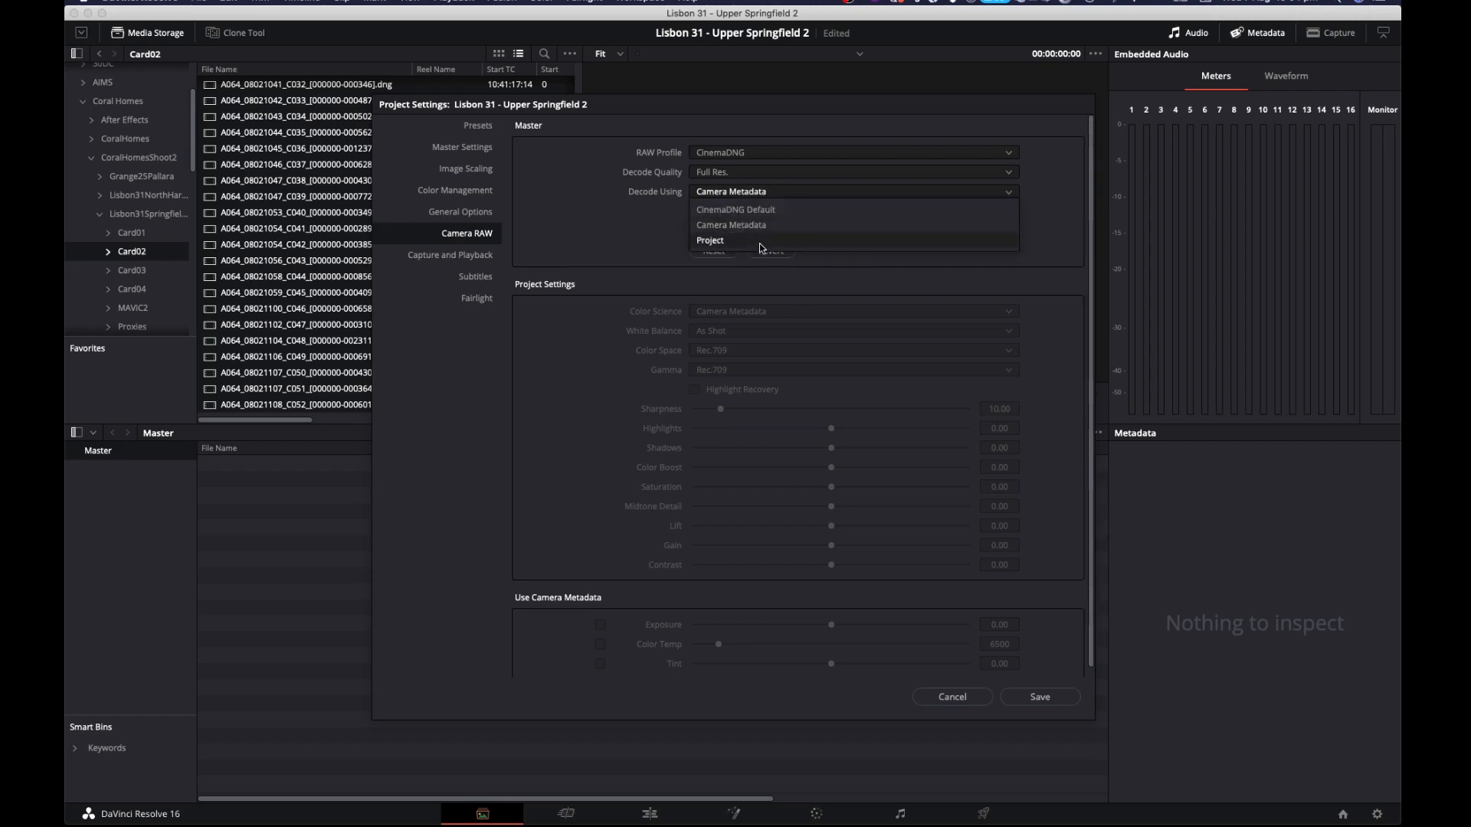
left_click(661, 220)
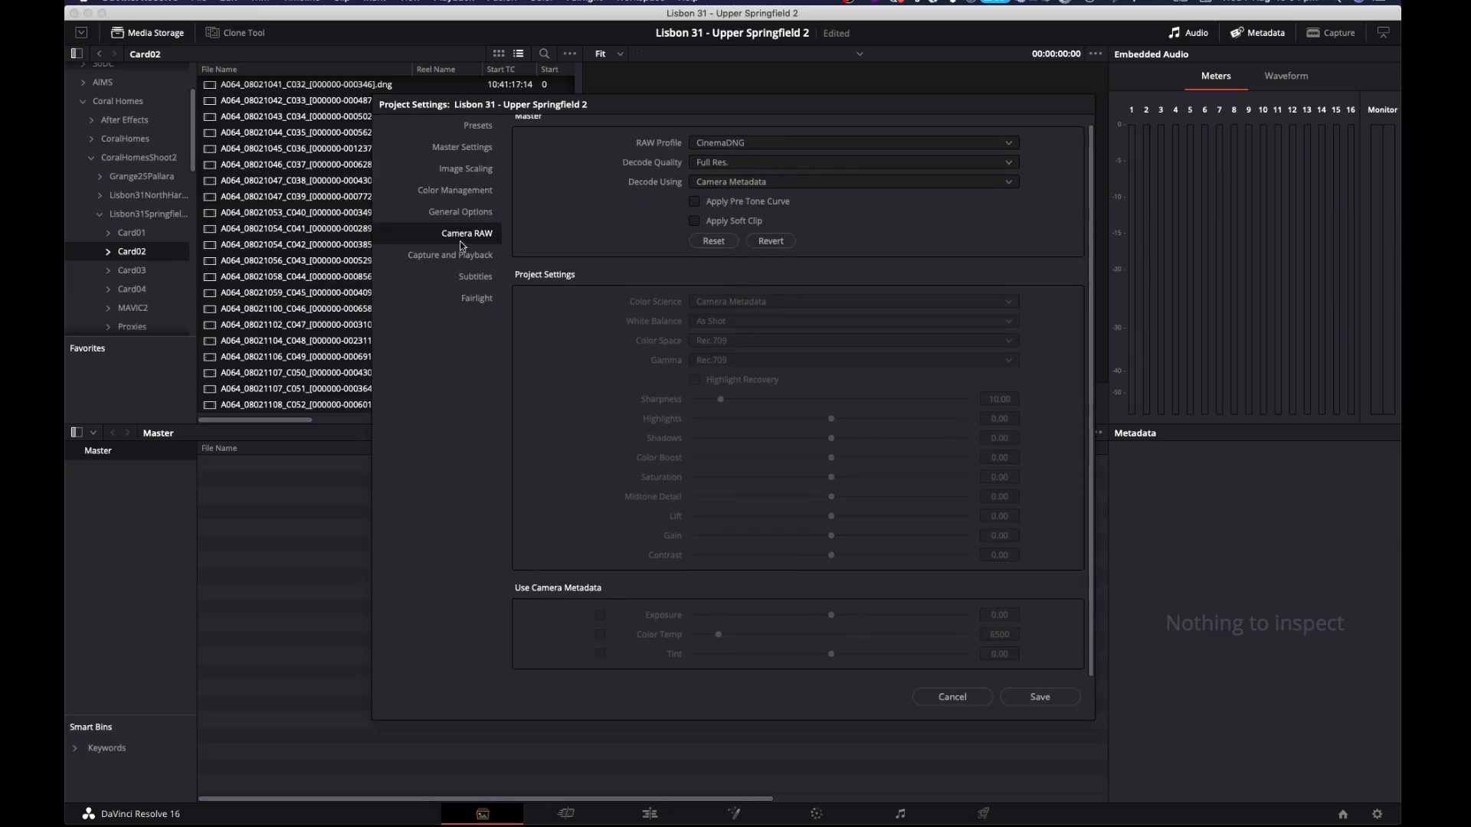
Step: Look through the Capture and Playback, Subtitles and Fairlight settings, and save the project settings with the frame rate change
left_click(463, 255)
left_click(476, 277)
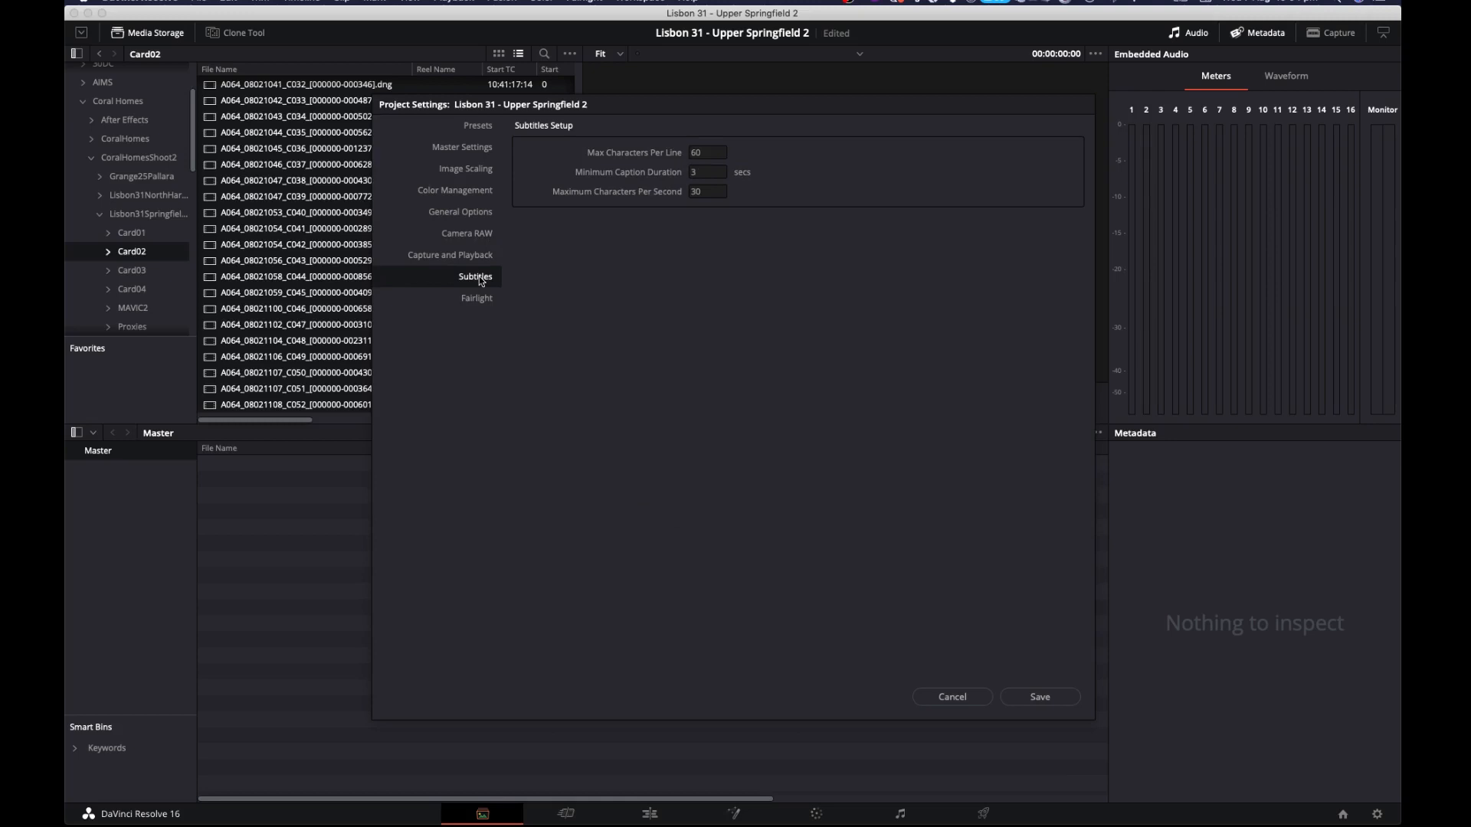
left_click(475, 300)
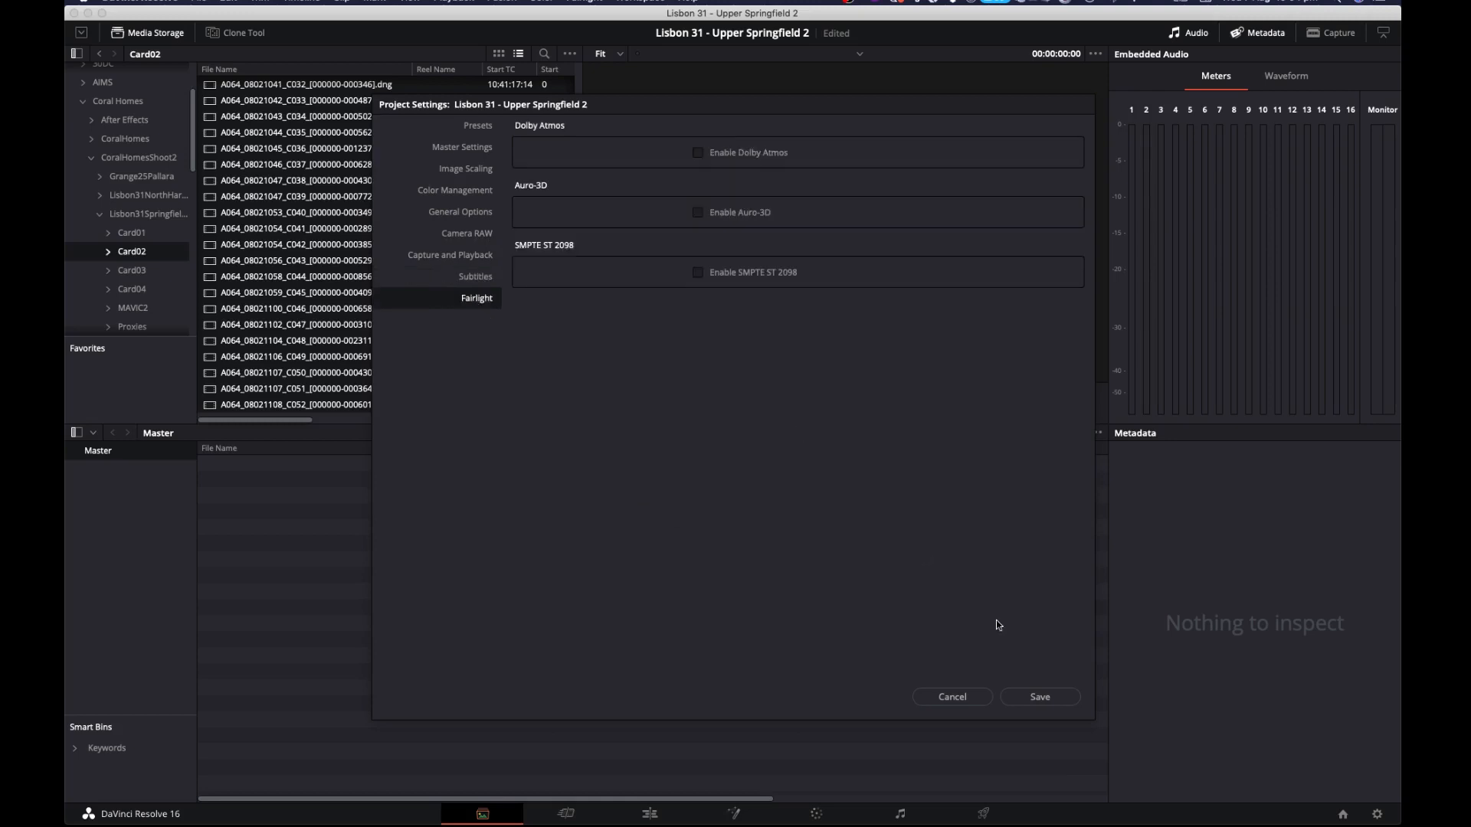
left_click(1041, 697)
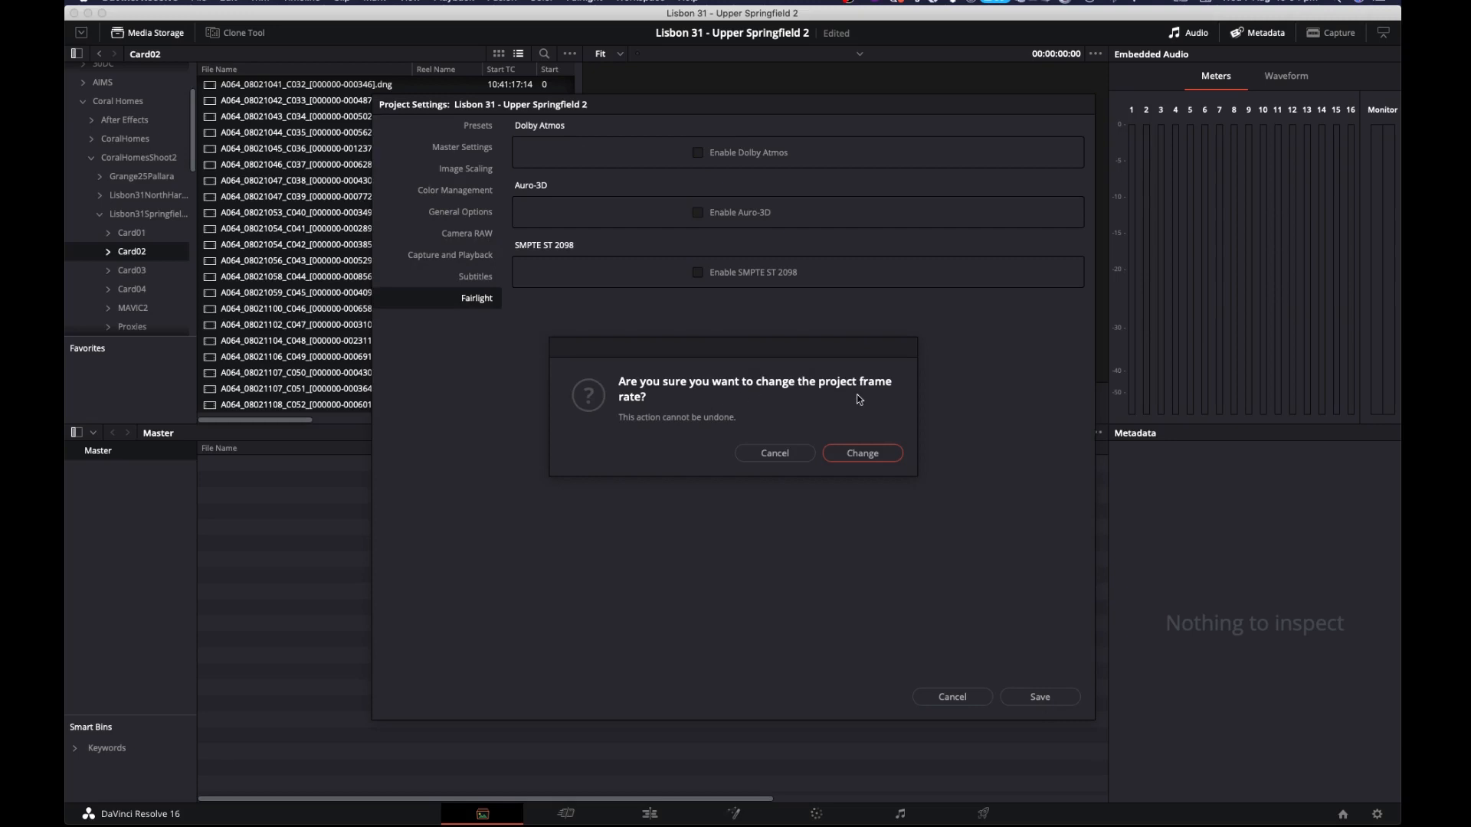
left_click(863, 454)
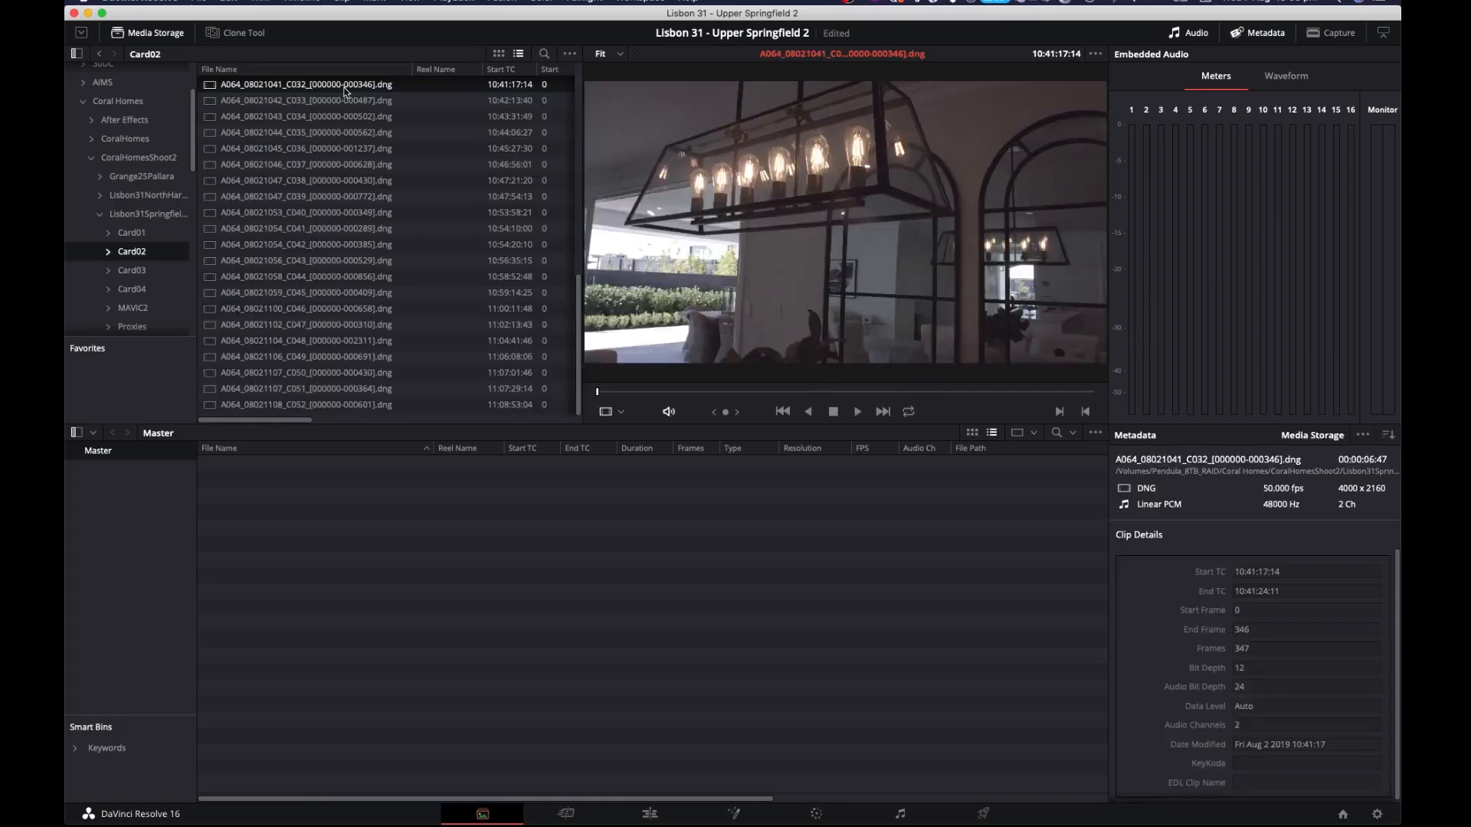
Step: Preview the Card02 clips C034 through C040 one after another
left_click(357, 117)
left_click(357, 133)
left_click(362, 148)
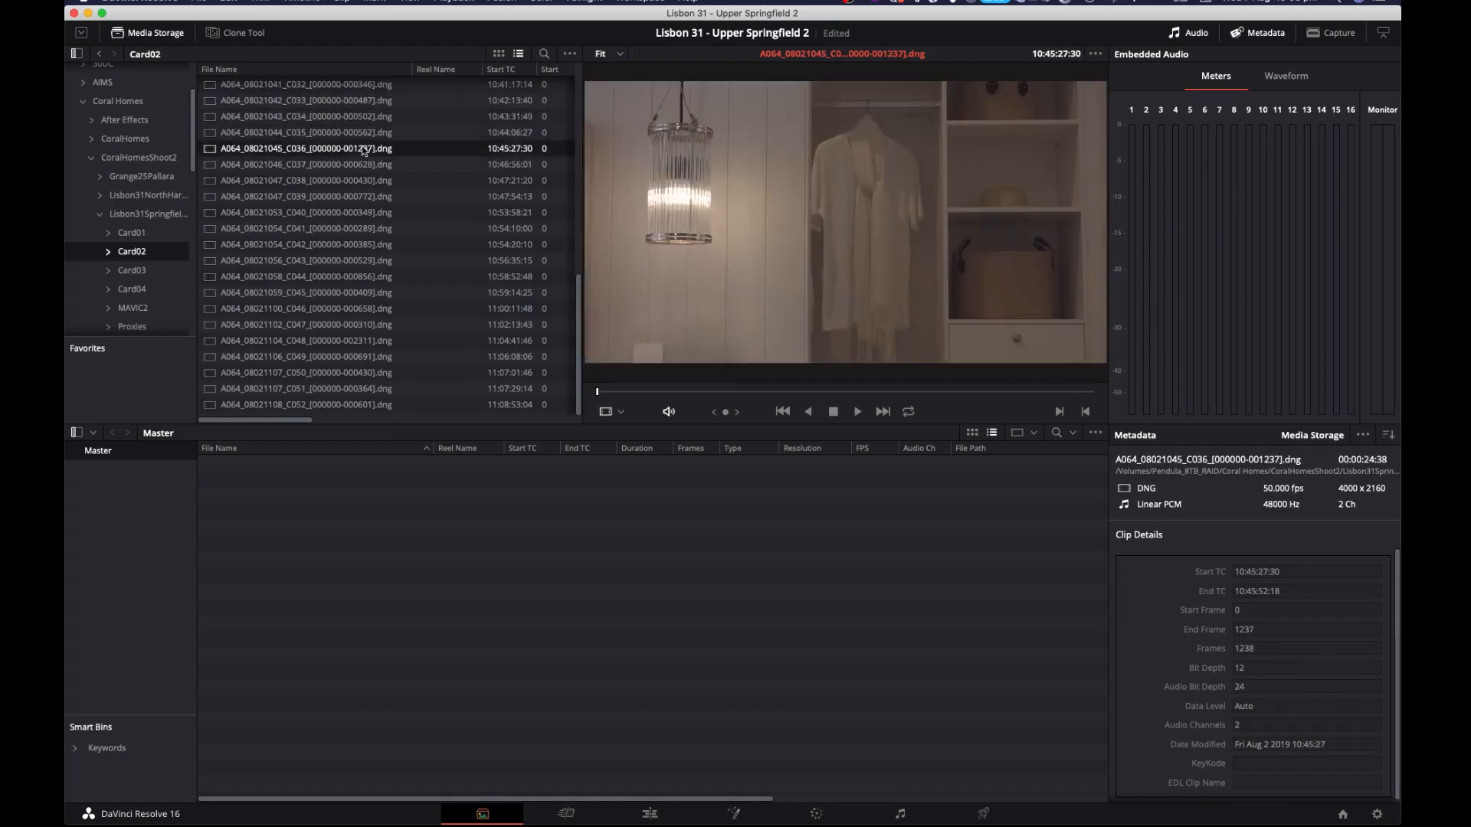
left_click(361, 159)
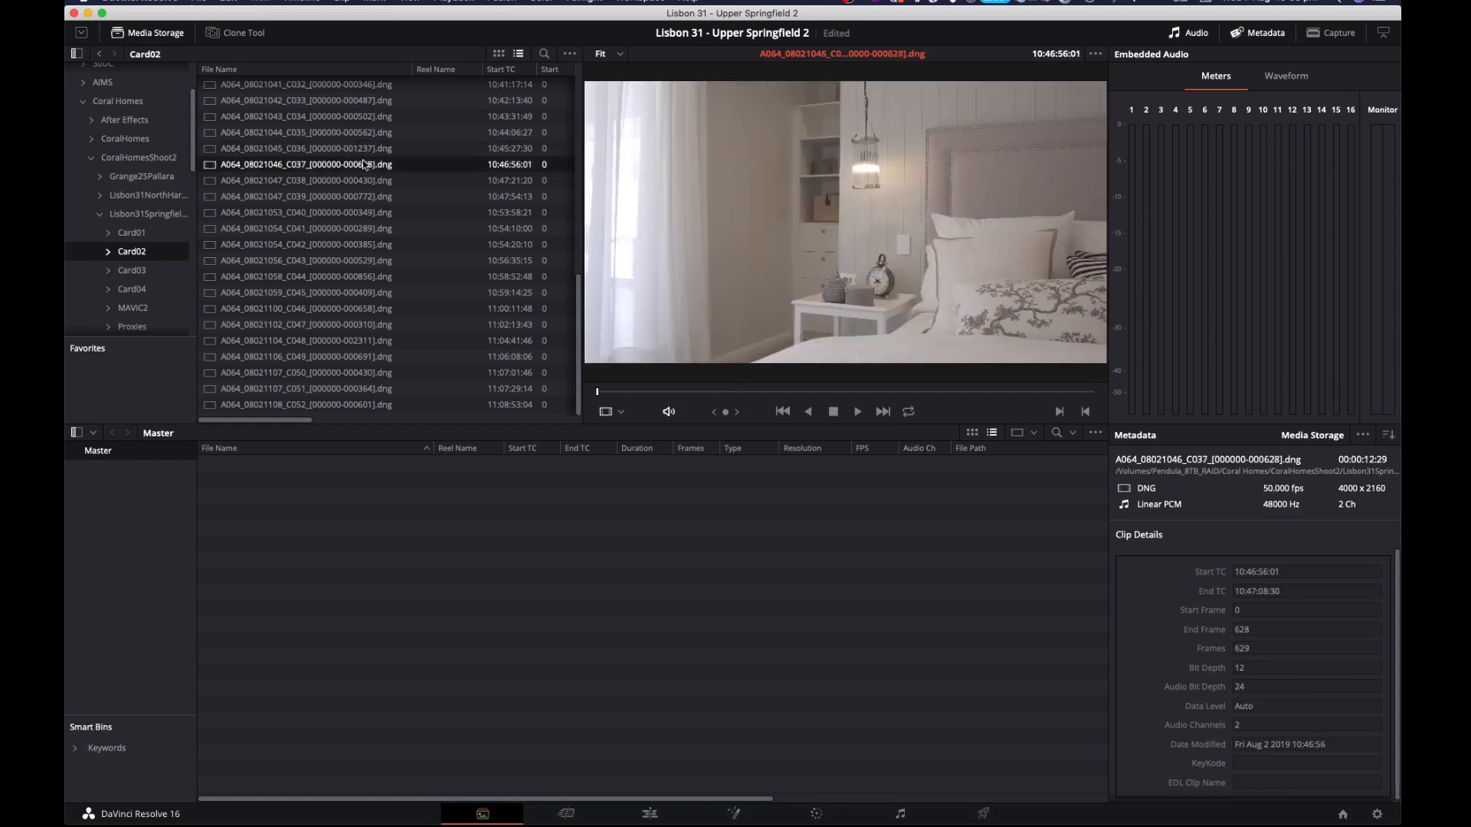
left_click(362, 181)
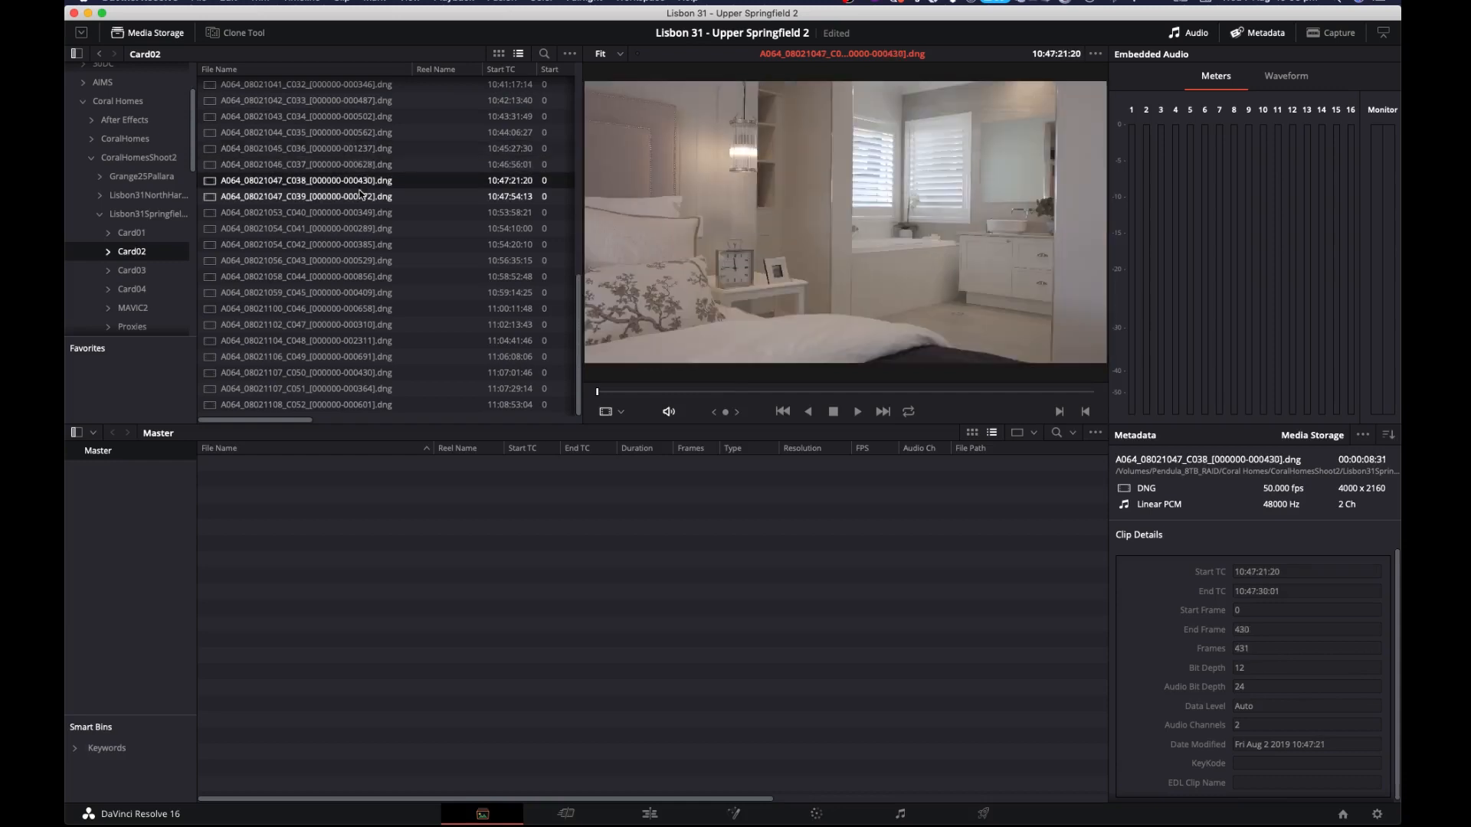
left_click(362, 197)
left_click(360, 212)
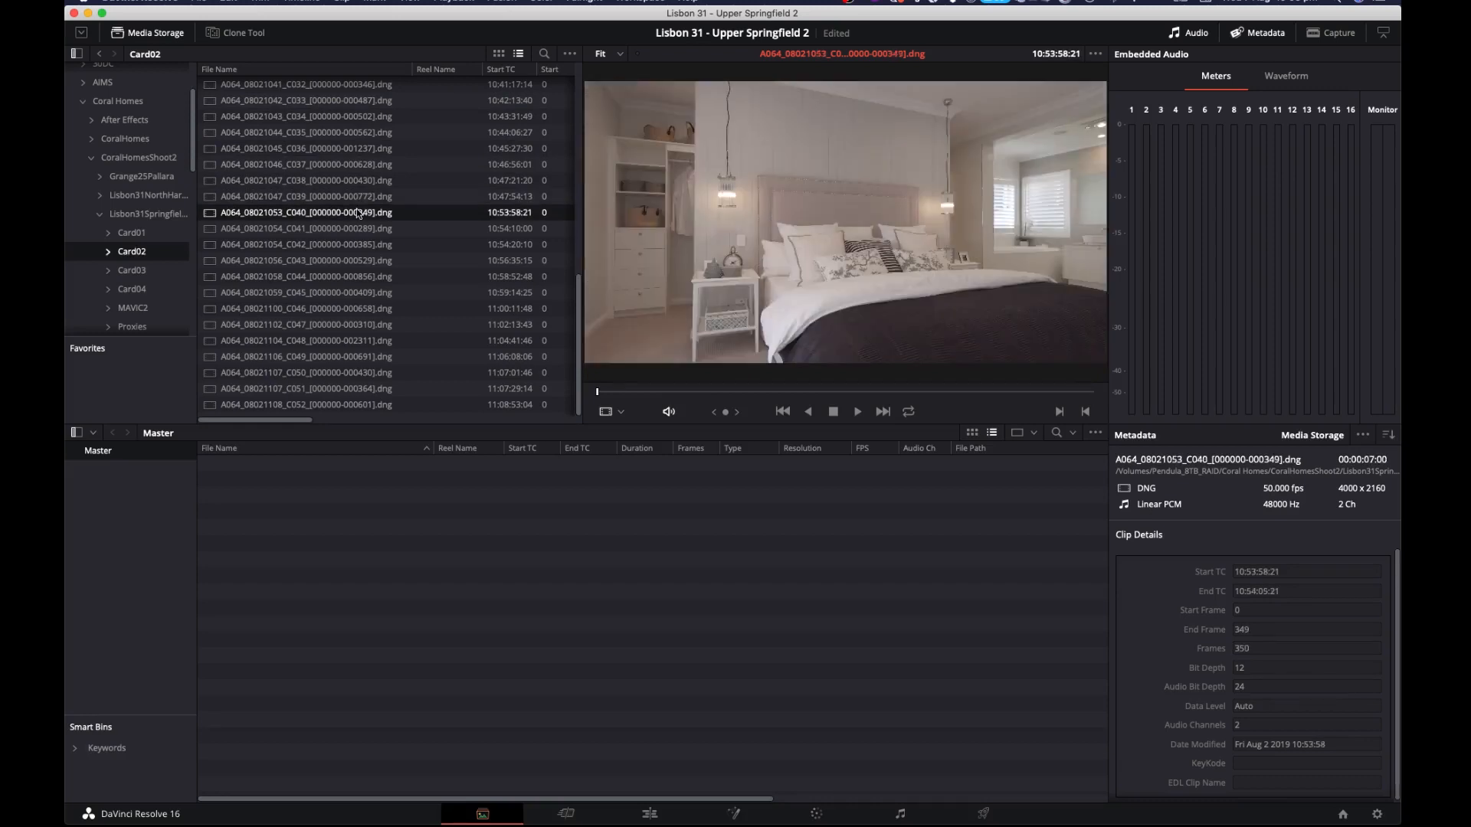
Step: Add all Card02 clips from C001 through C052 to the Master bin, keeping the project's current frame rate
scroll(573, 278, "up", 3)
left_click_drag(573, 276, 587, 69)
left_click(371, 87)
scroll(366, 300, "down", 10)
scroll(366, 300, "down", 3)
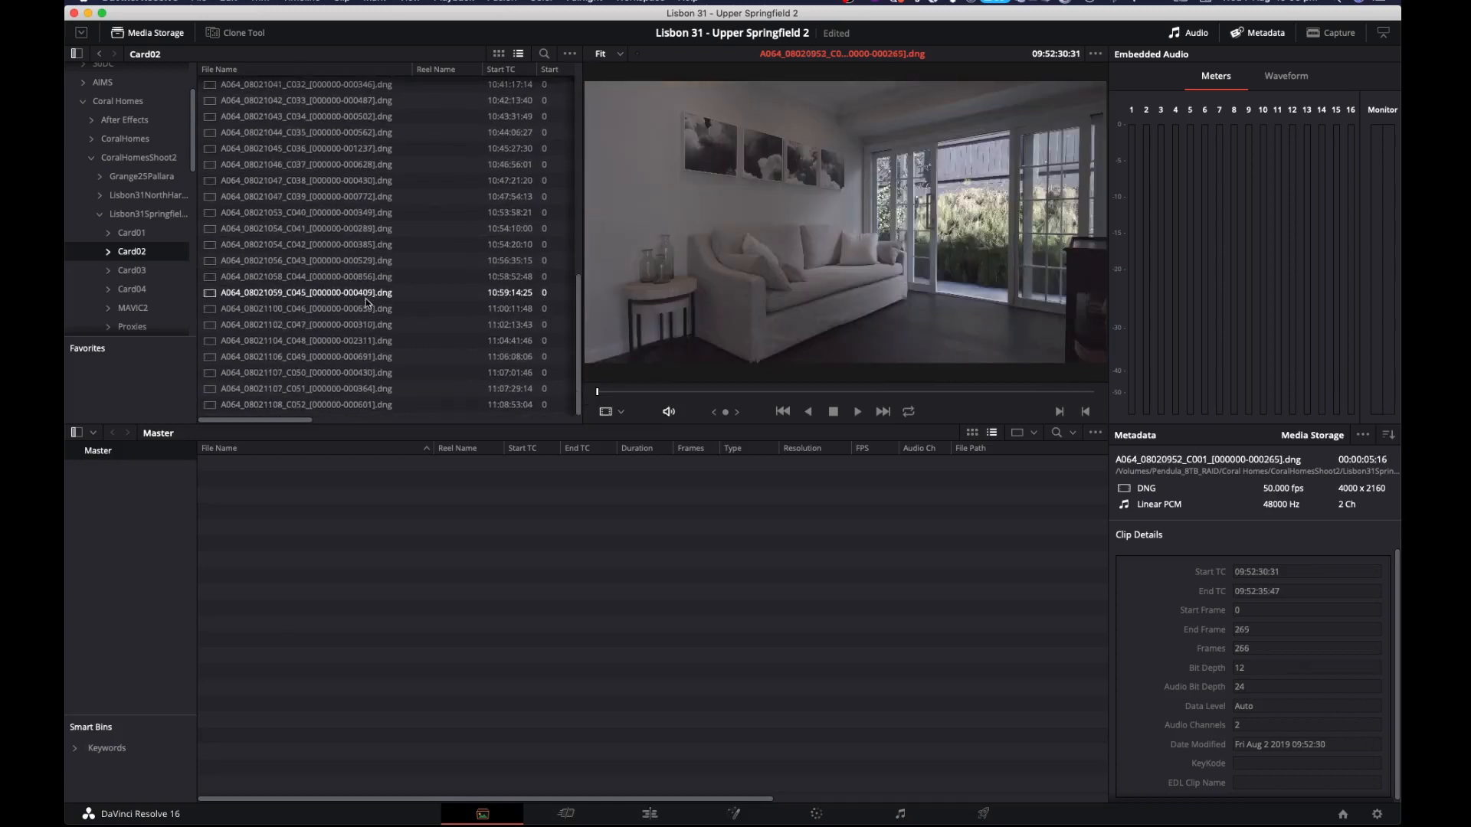
left_click(367, 406, "shift")
left_click_drag(357, 363, 363, 500)
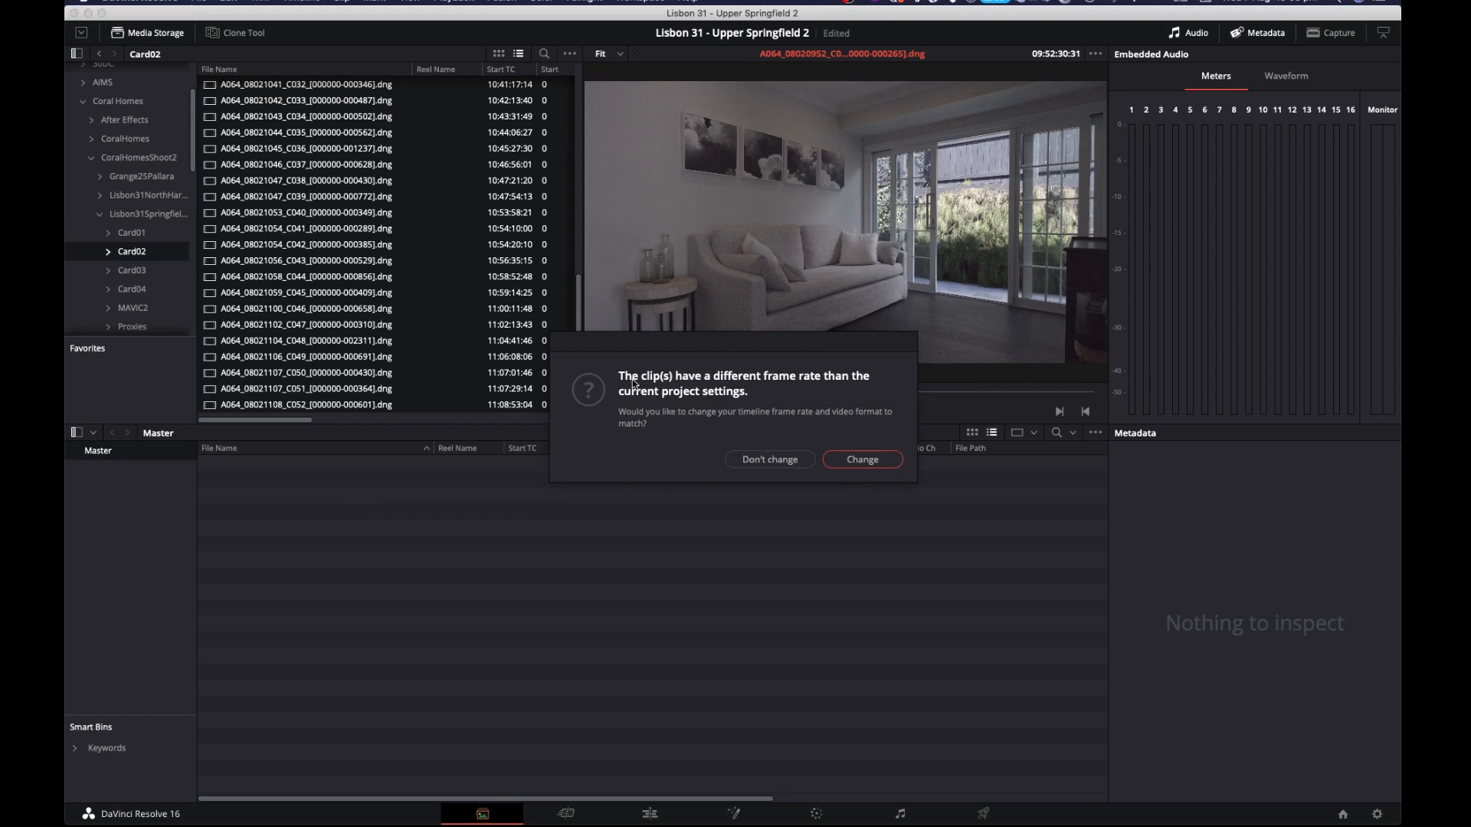
left_click(767, 460)
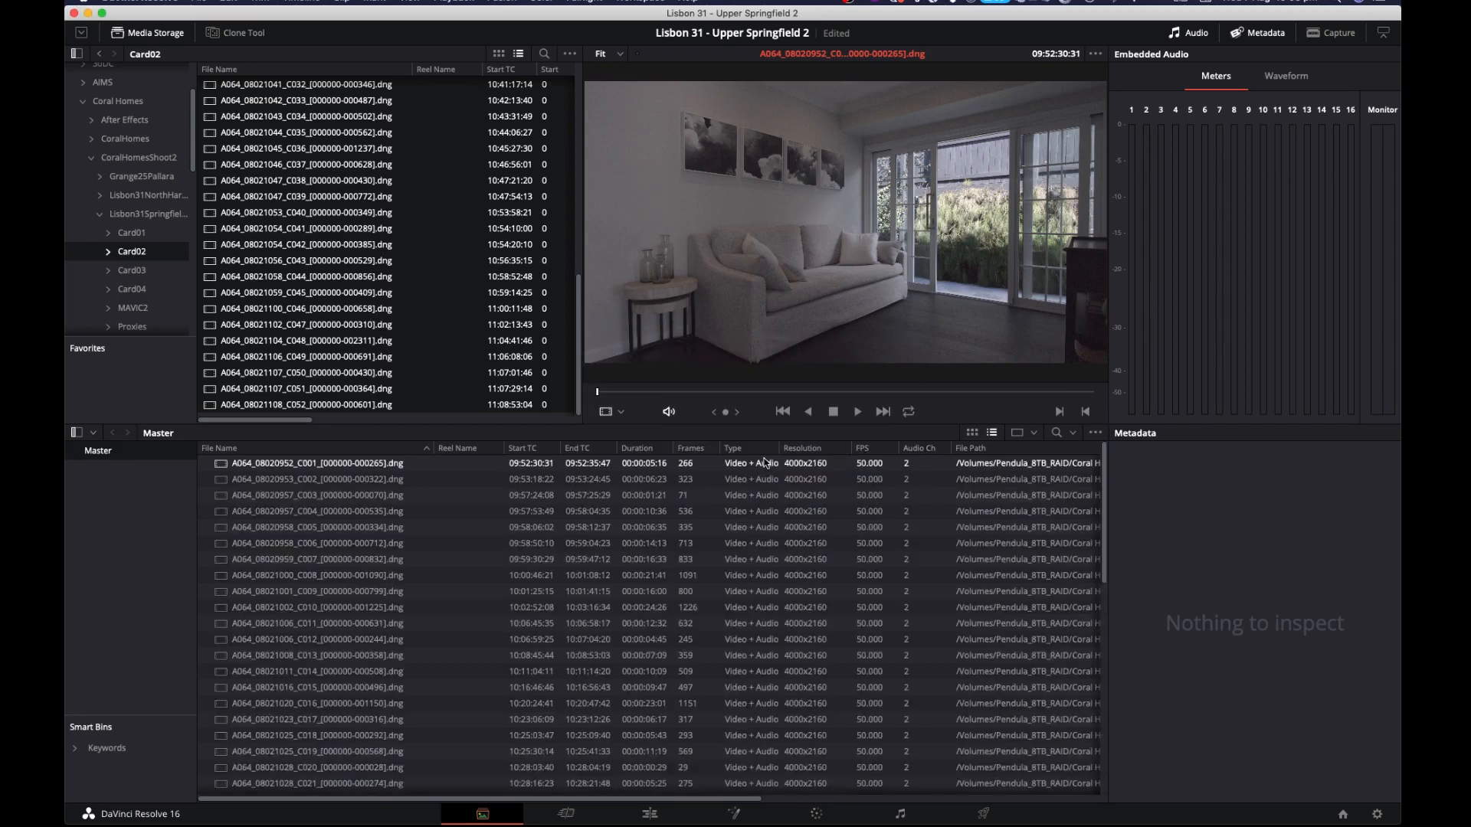
Step: Select all the Card02 clips in the media pool and set their Video Frame Rate clip attribute to 25
left_click(359, 463)
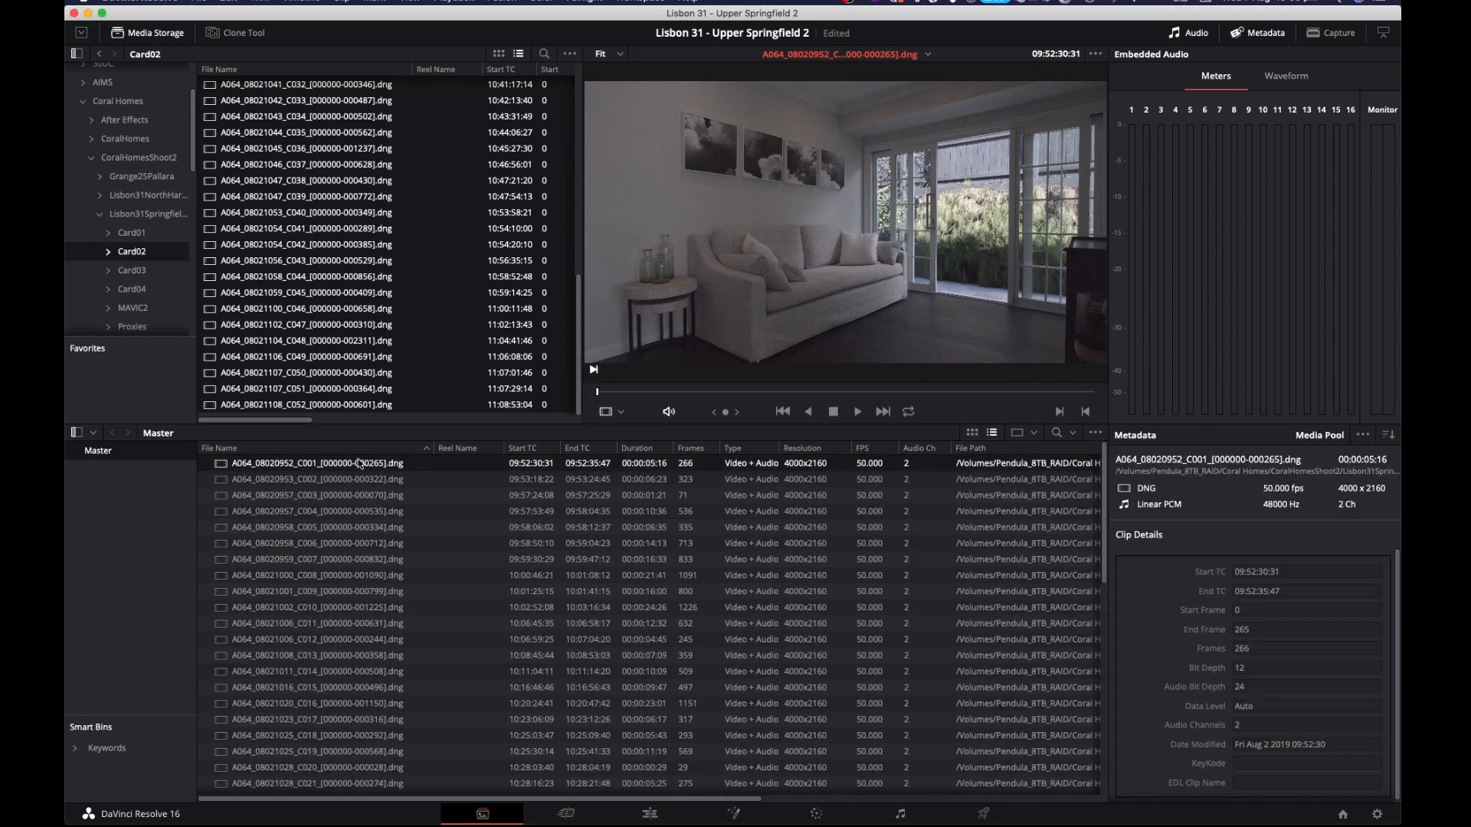
scroll(463, 544, "down", 10)
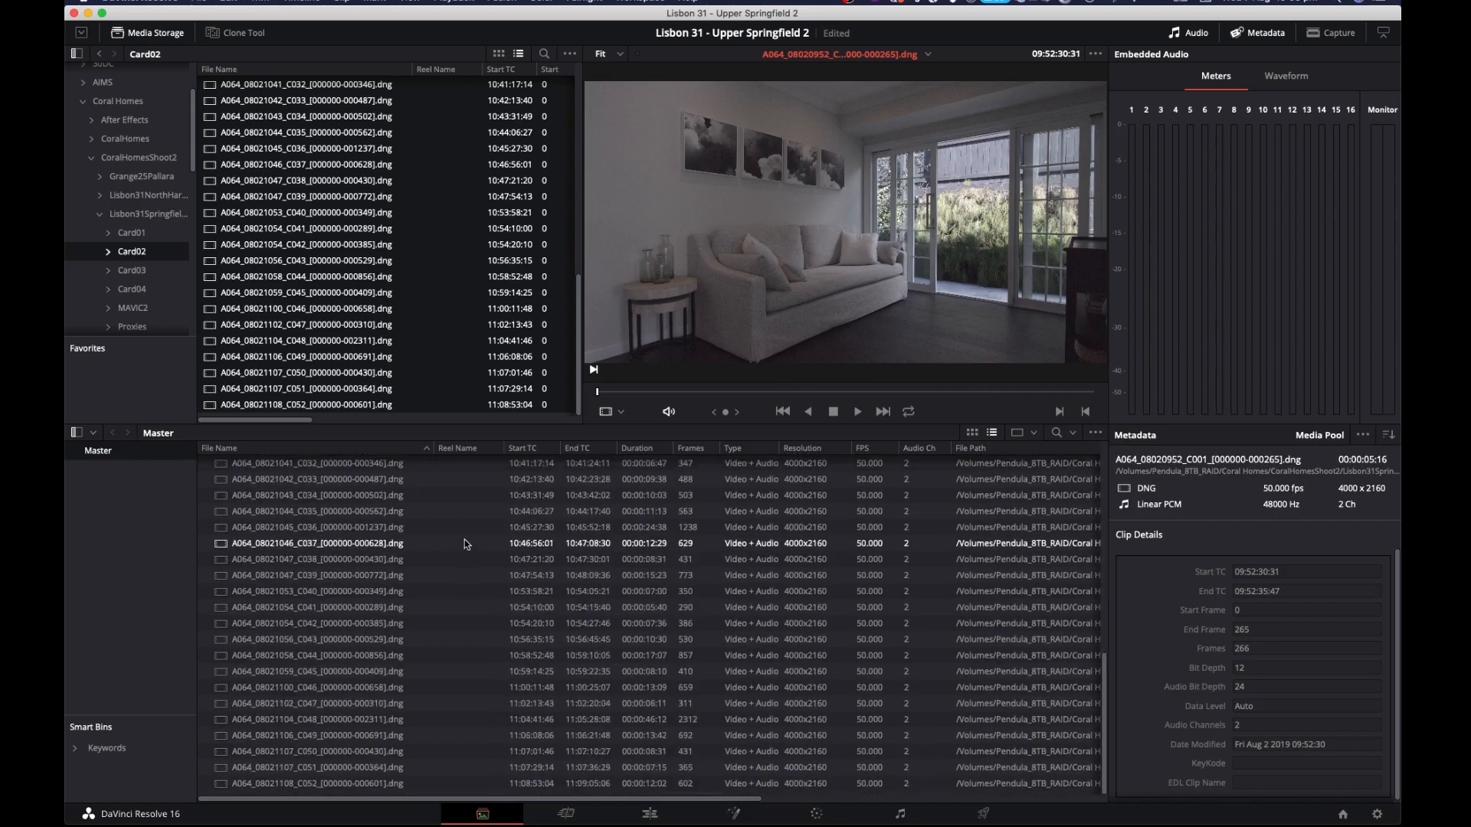
scroll(464, 544, "up", 10)
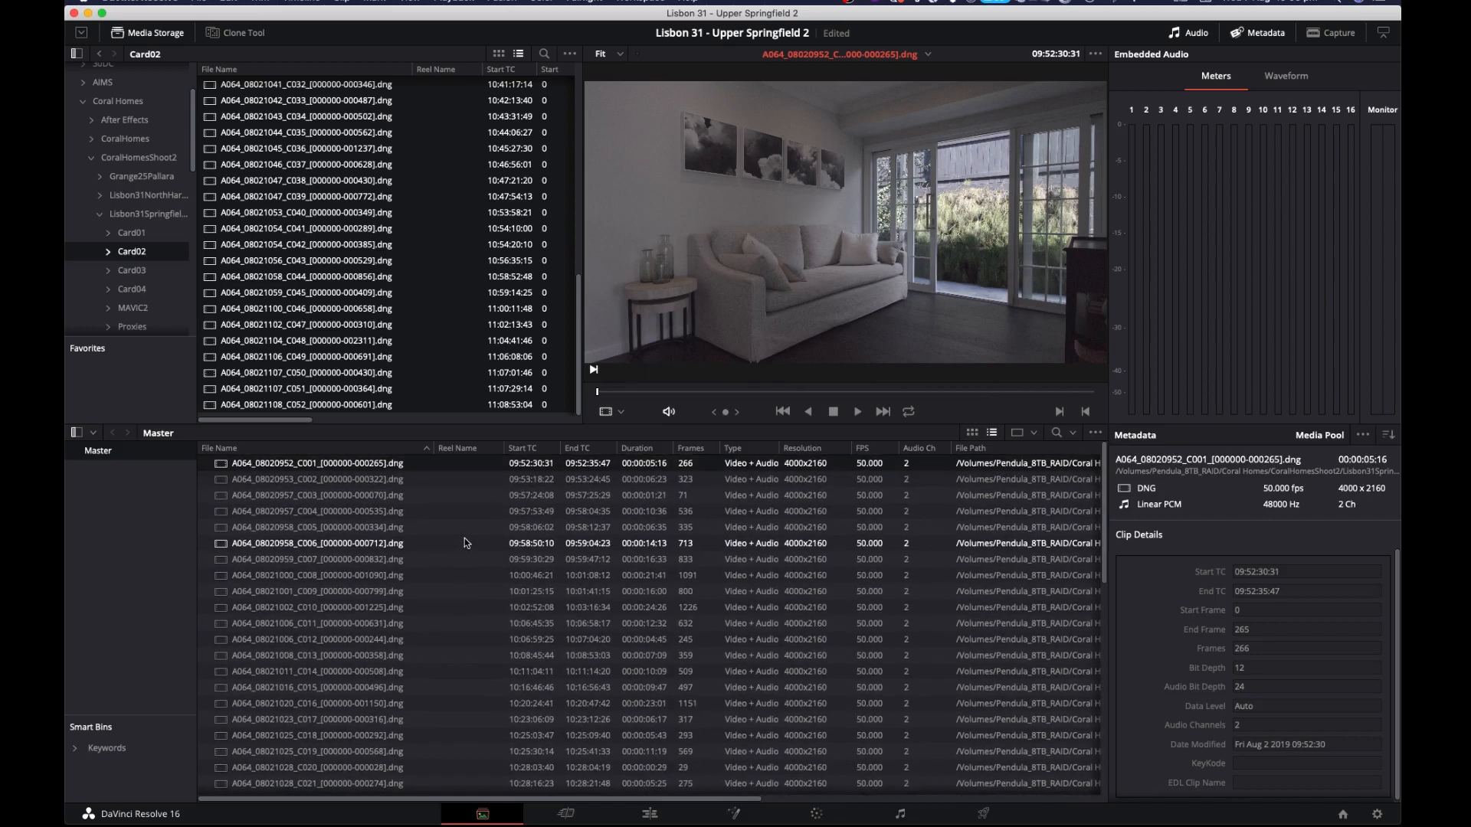
scroll(464, 543, "down", 10)
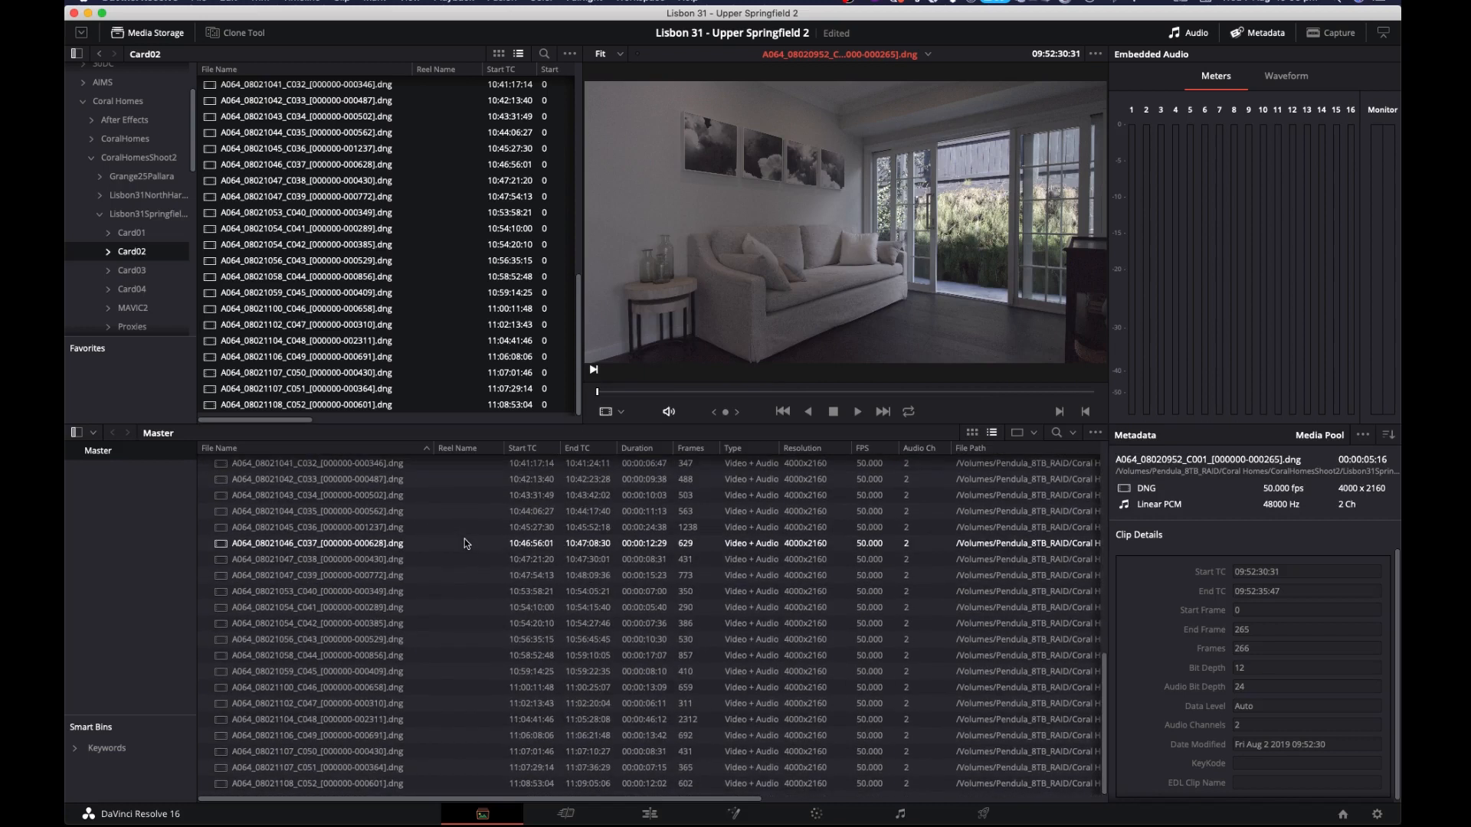
left_click(388, 783, "shift")
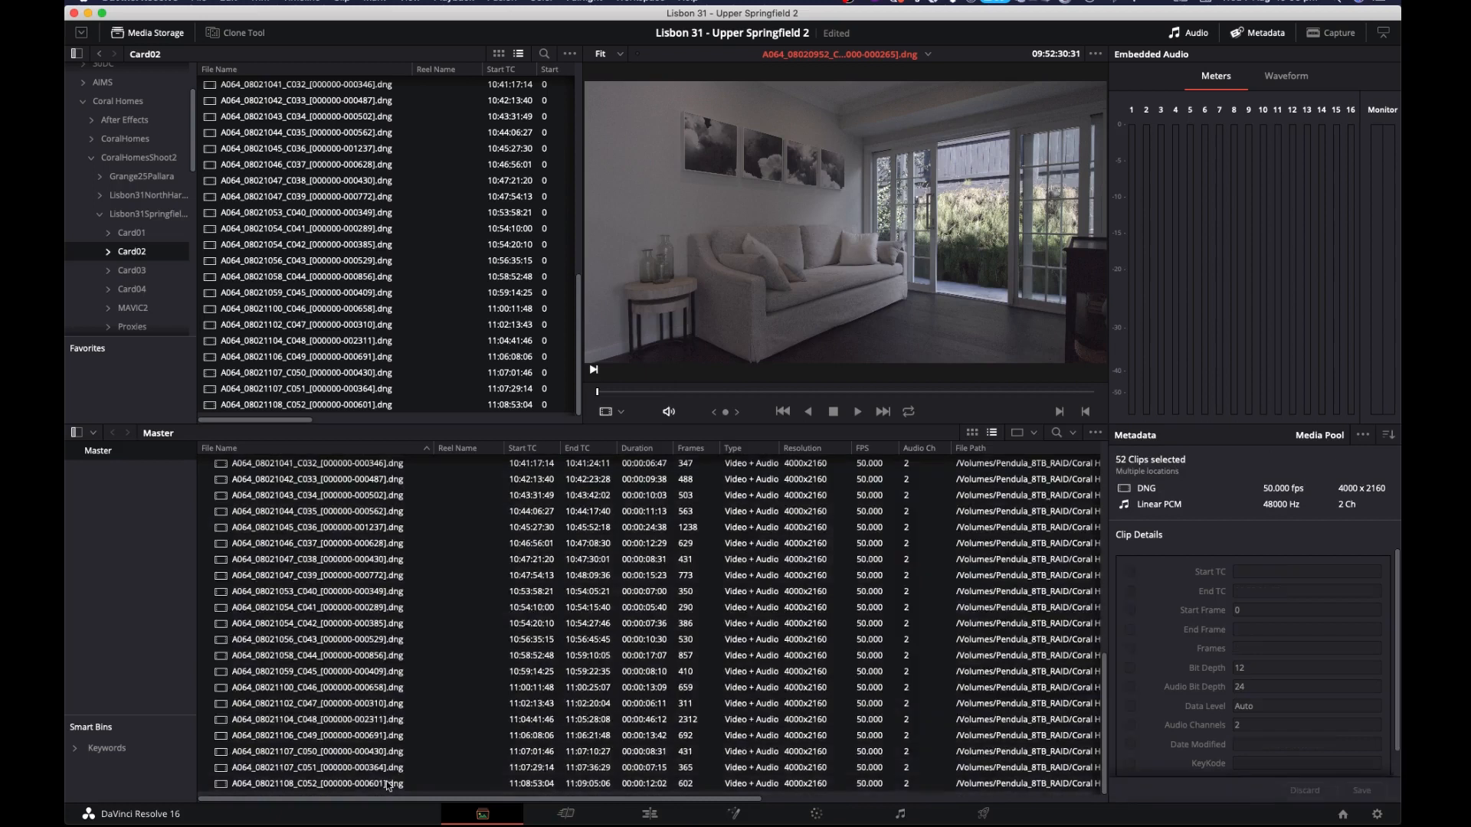
right_click(341, 499)
mouse_move(419, 299)
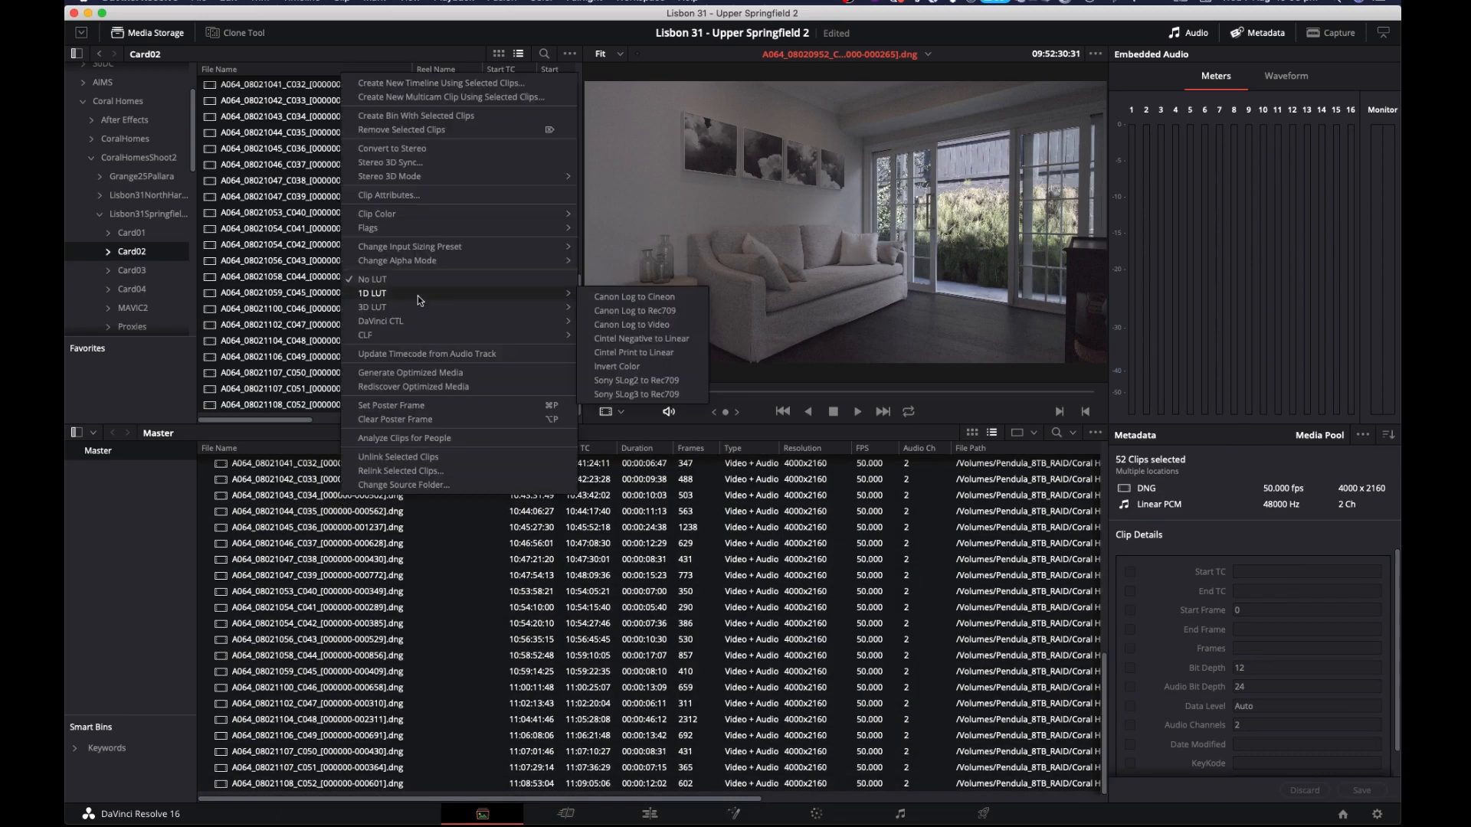
left_click(440, 197)
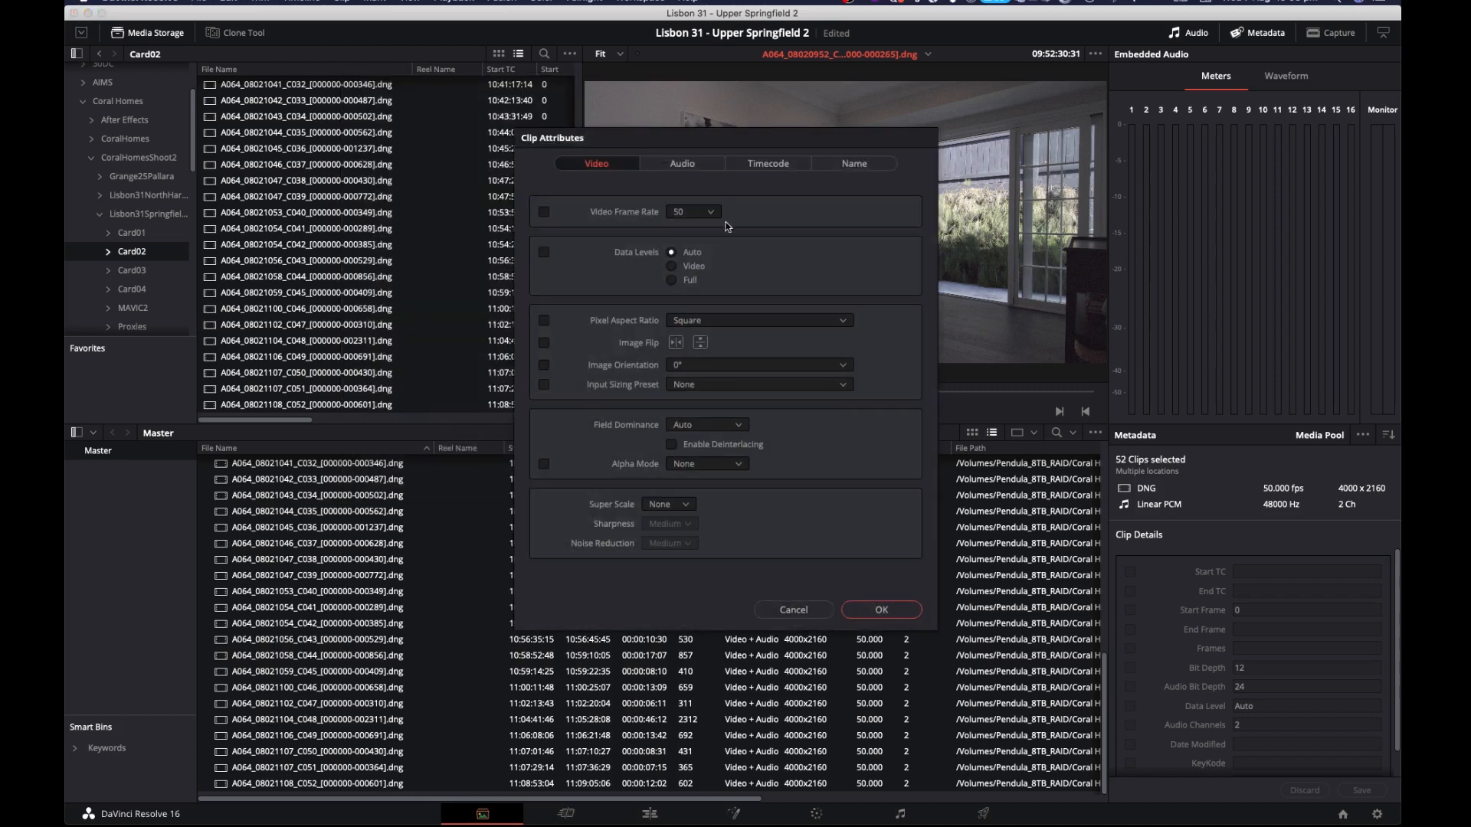
left_click(693, 212)
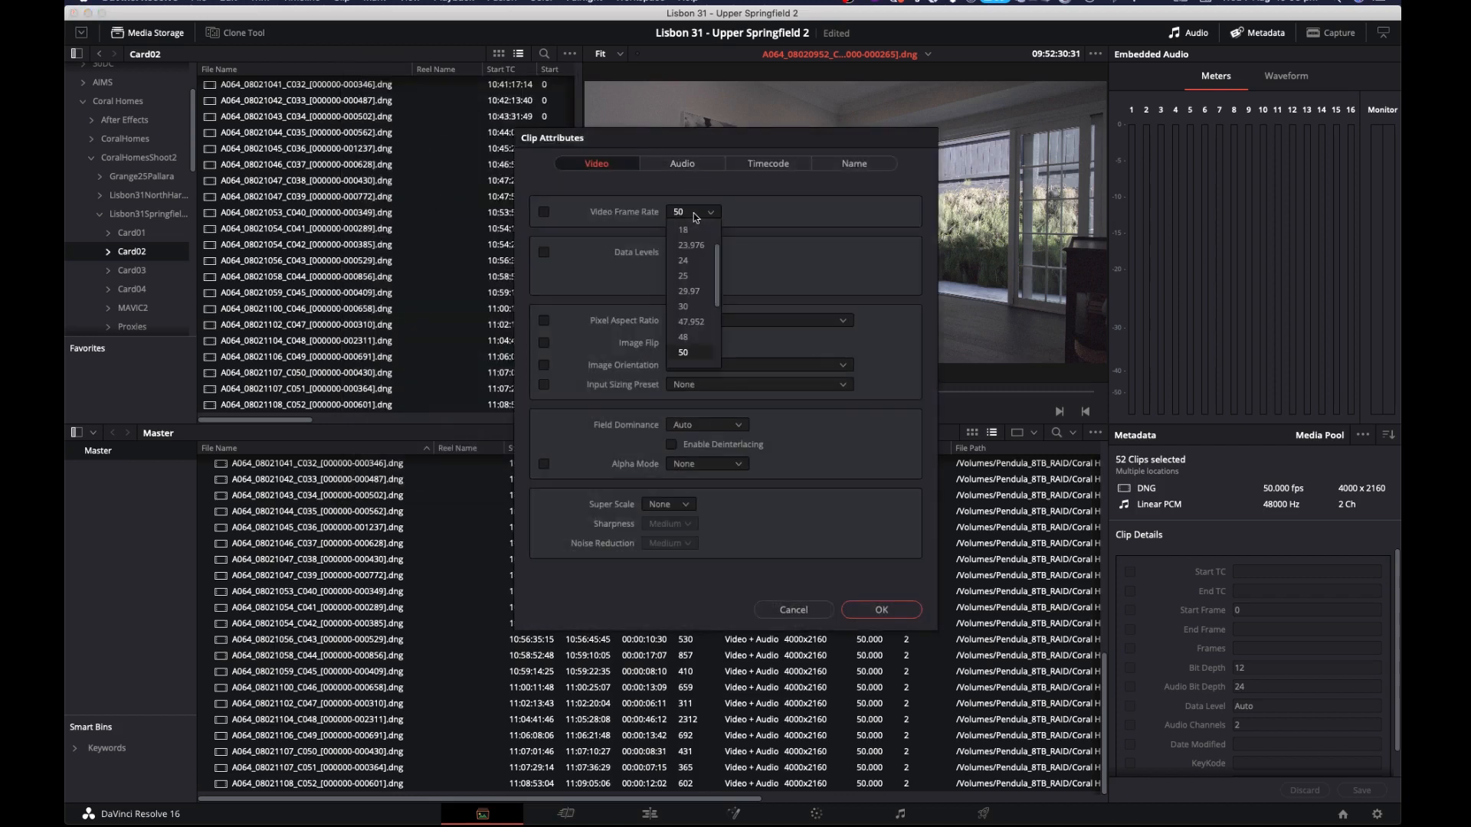
left_click(697, 276)
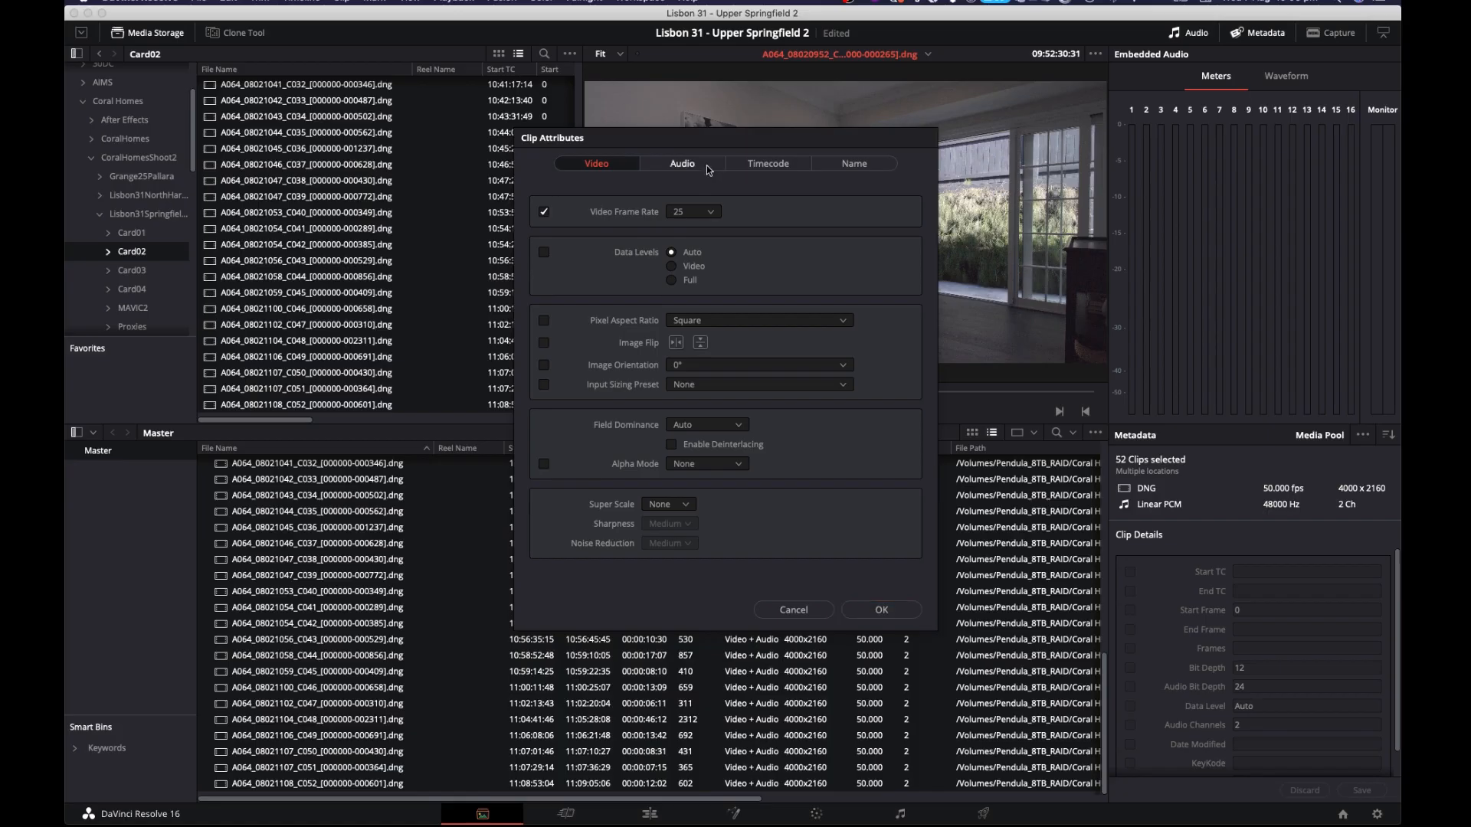
Step: Check the audio, timecode and name attributes of the selected clips, and apply the clip attribute changes
left_click(709, 169)
left_click(681, 298)
left_click(687, 317)
left_click(687, 318)
left_click(695, 334)
left_click(752, 169)
left_click(867, 166)
left_click(861, 611)
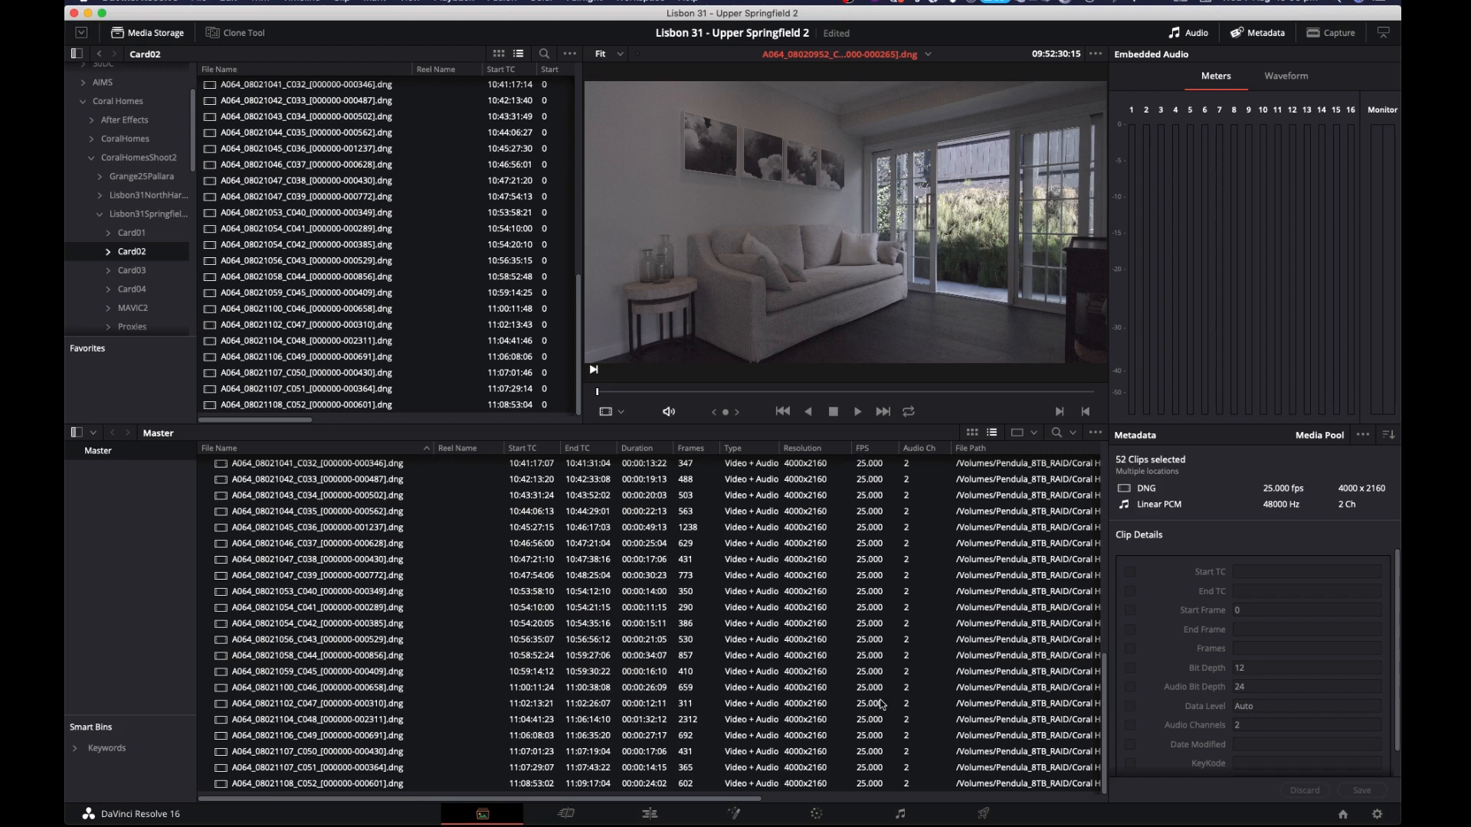
Step: On the Edit page, create a timeline from all the clips in the Master bin
scroll(881, 705, "up", 10)
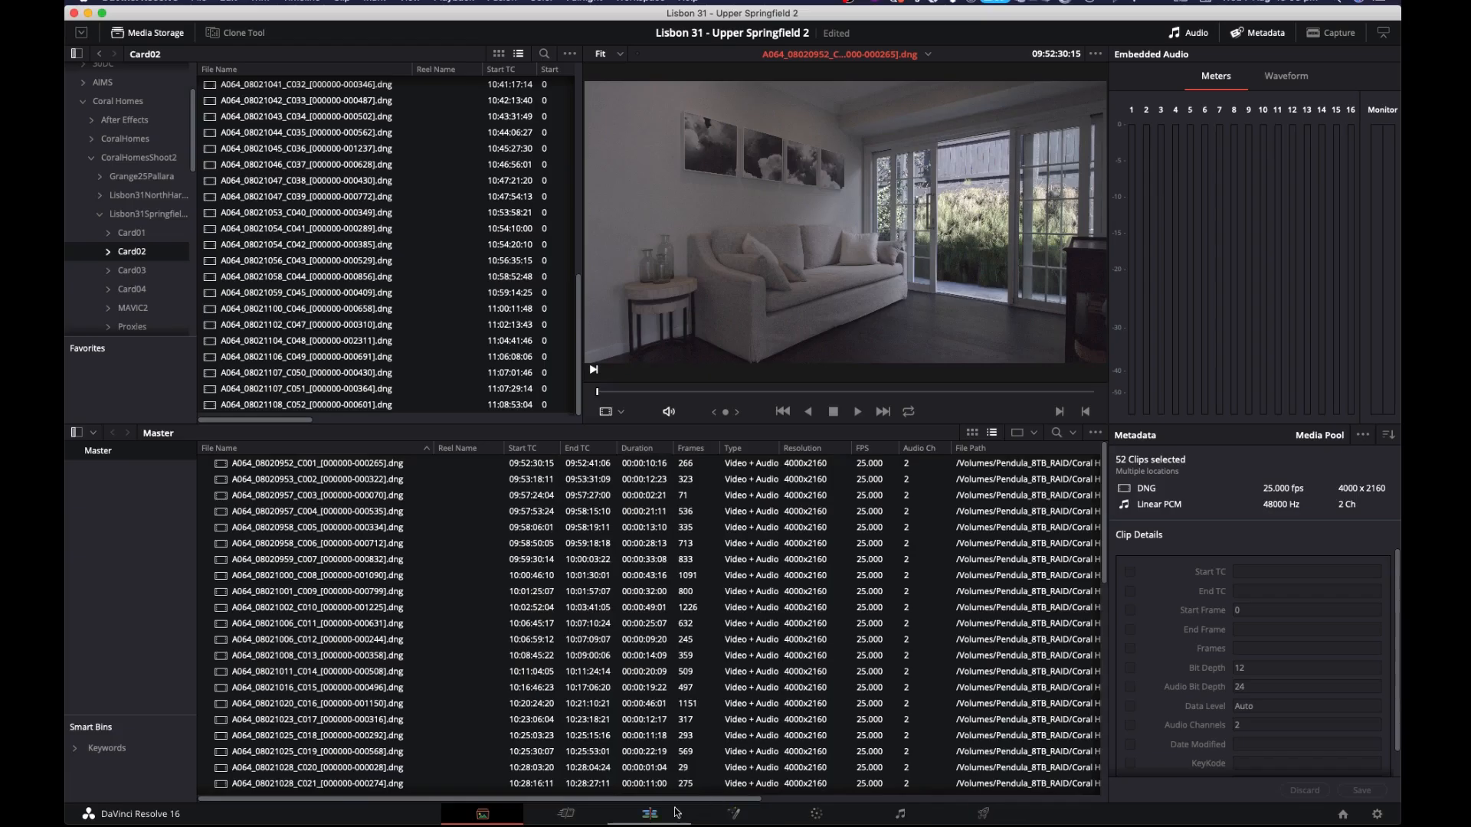
left_click(659, 813)
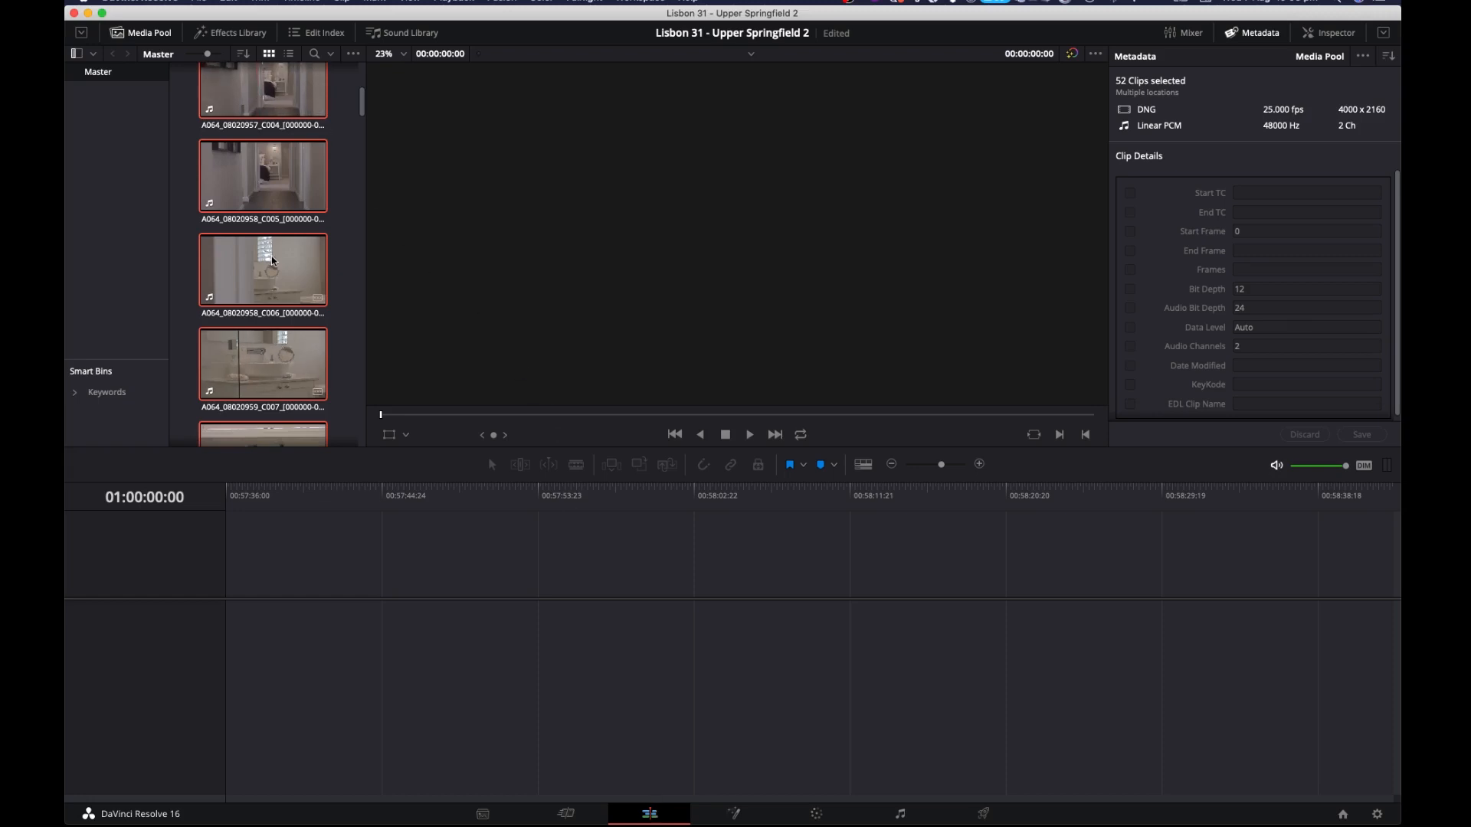
left_click(339, 176)
left_click(268, 101)
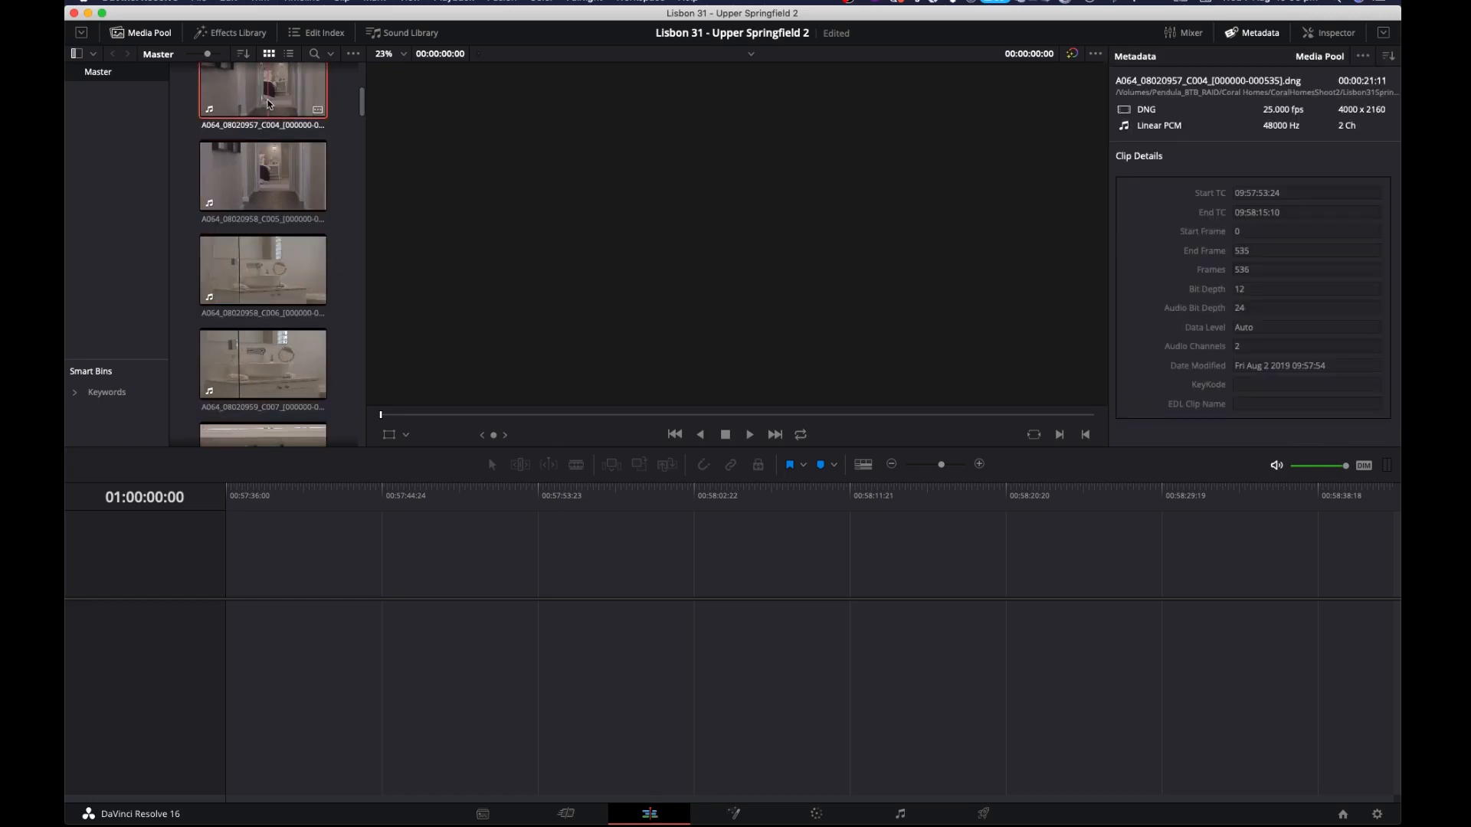
key("super+a")
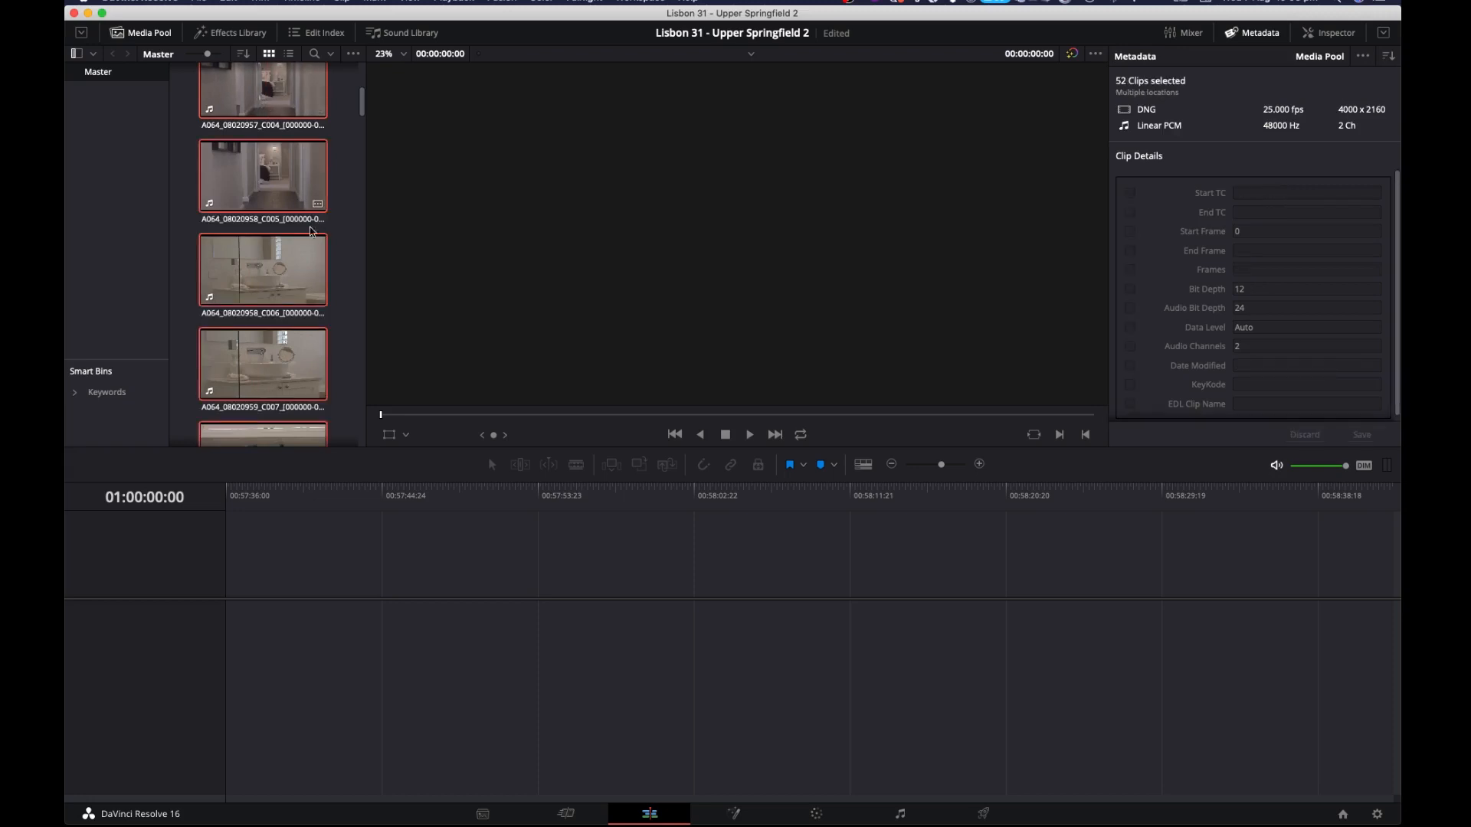
left_click_drag(288, 256, 236, 632)
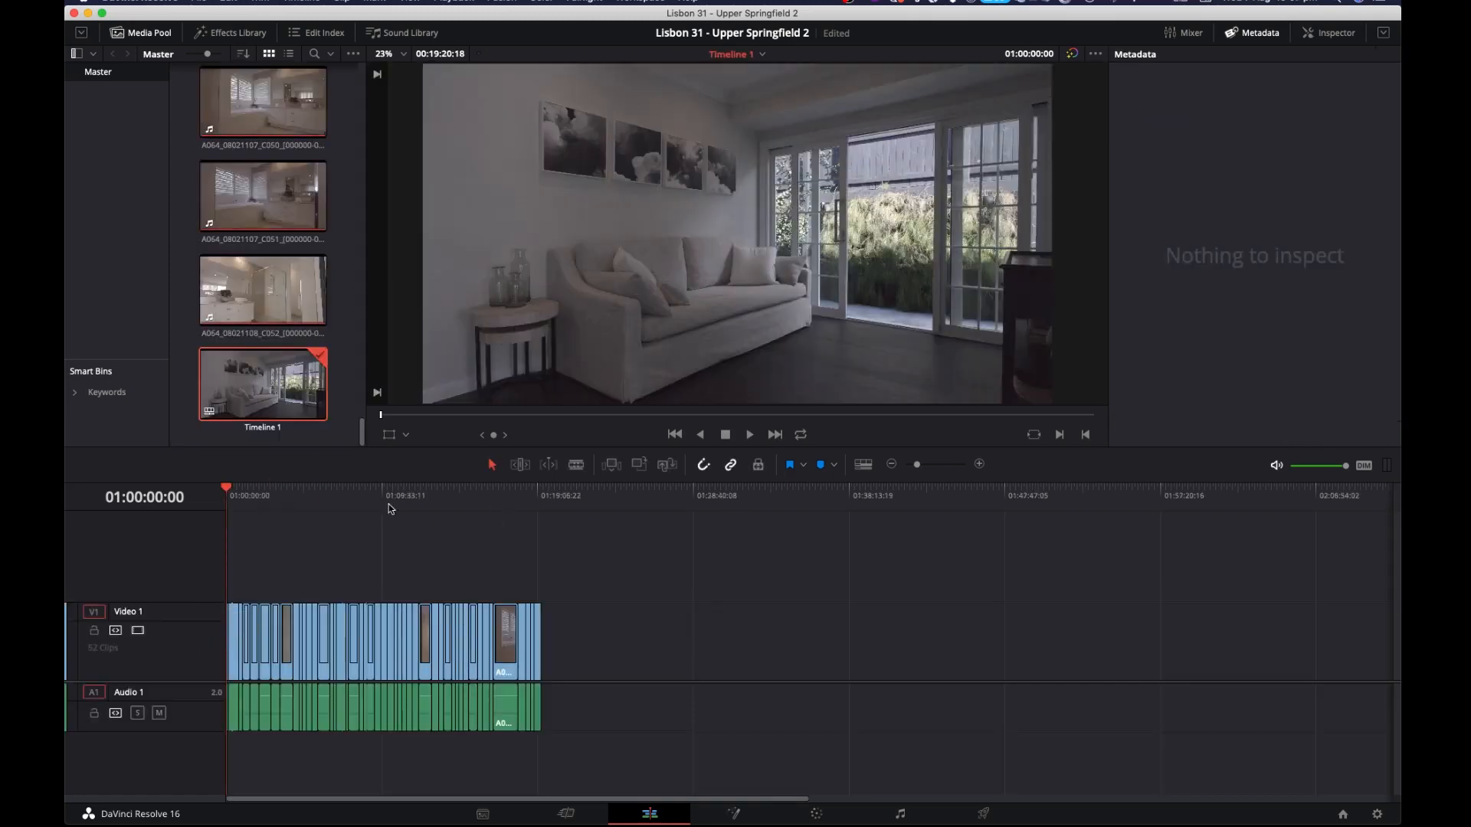
Step: Scrub through the first half of the timeline and play a short section to check the footage
left_click_drag(250, 488, 397, 529)
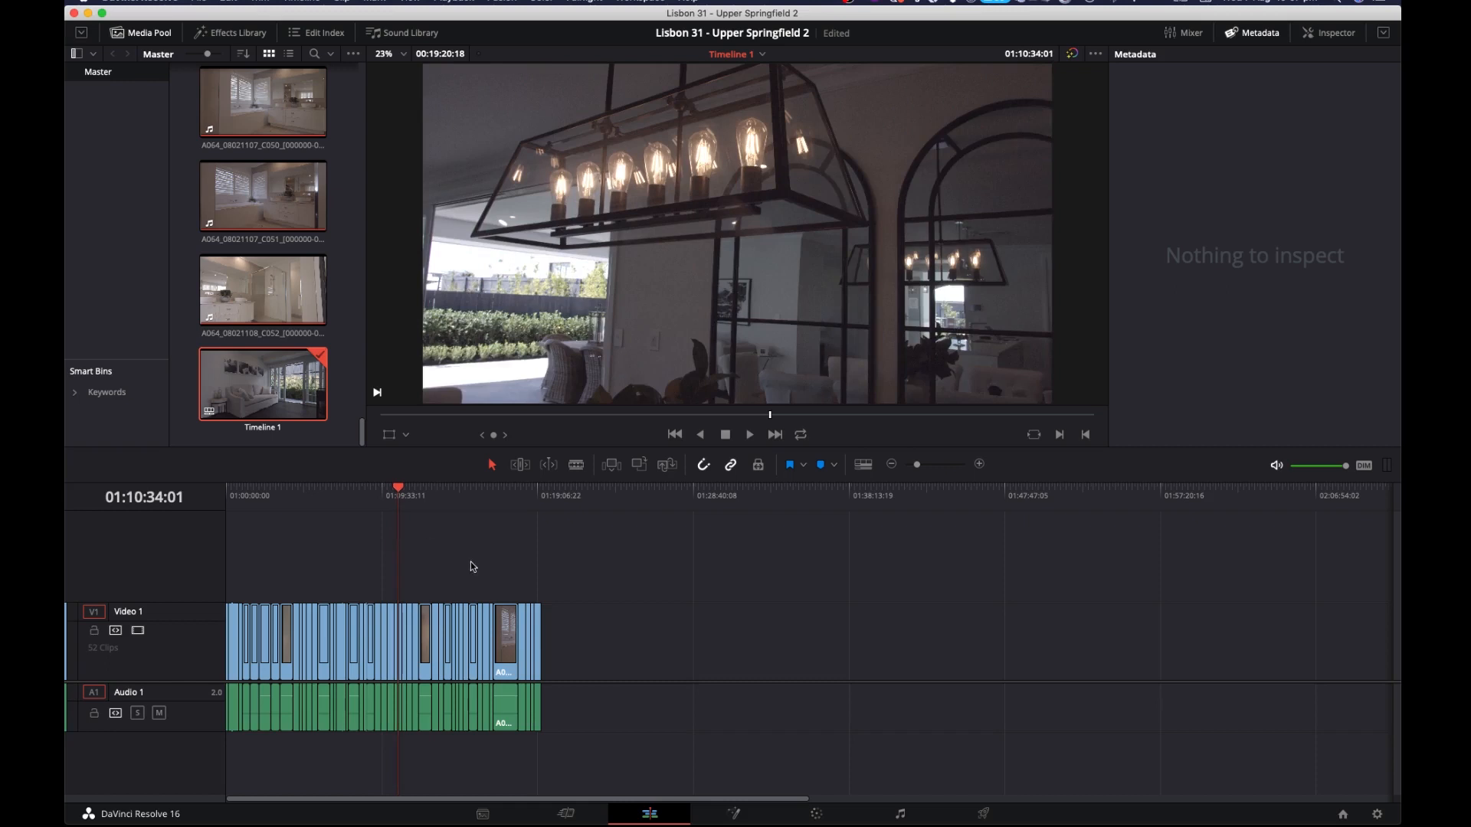
left_click(417, 497)
key("space")
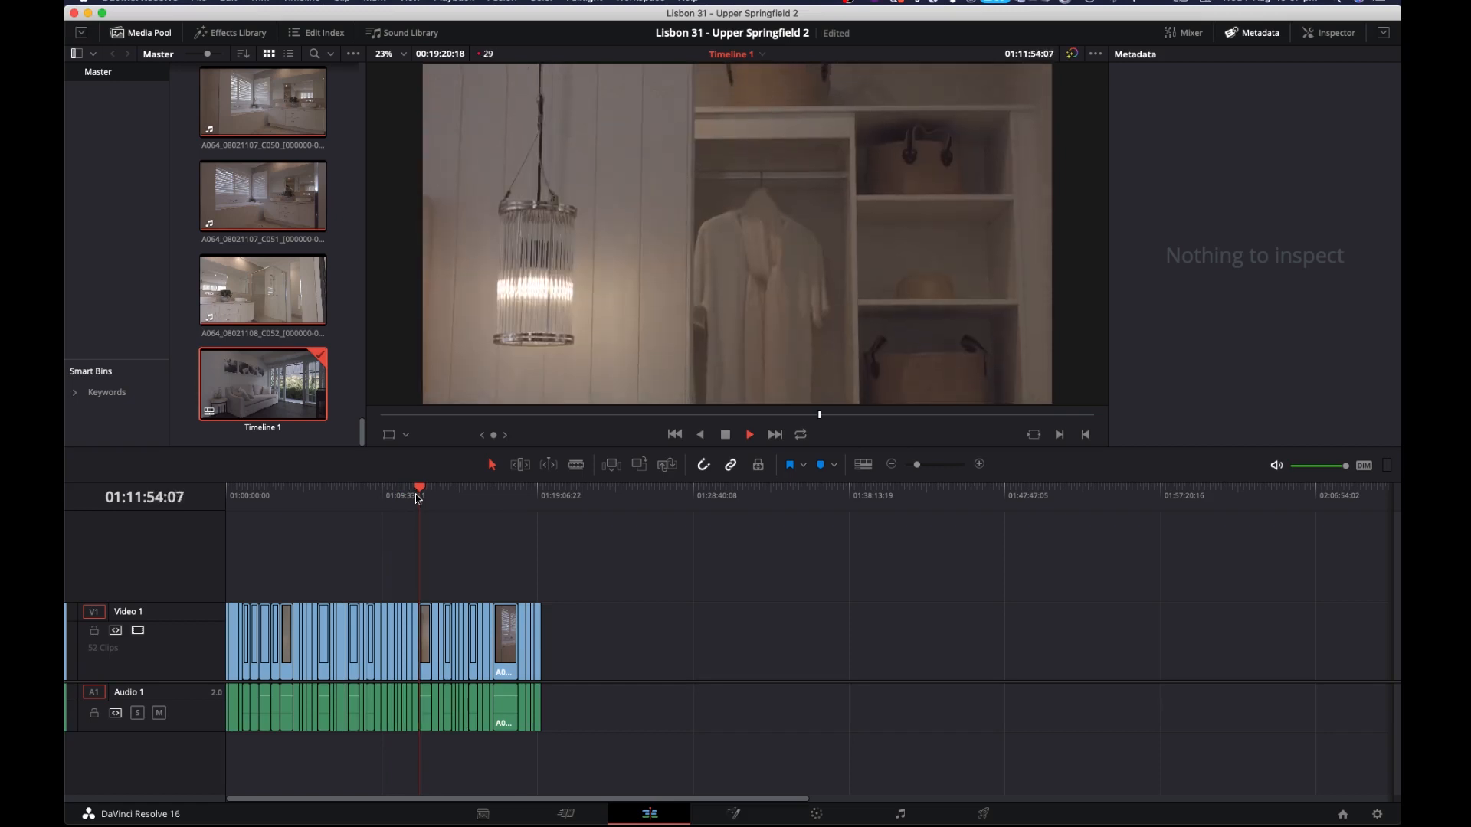
key("space")
Step: Mark the in and out range over the whole timeline from the first to the last frame, and open the Deliver page
left_click_drag(441, 505, 550, 511)
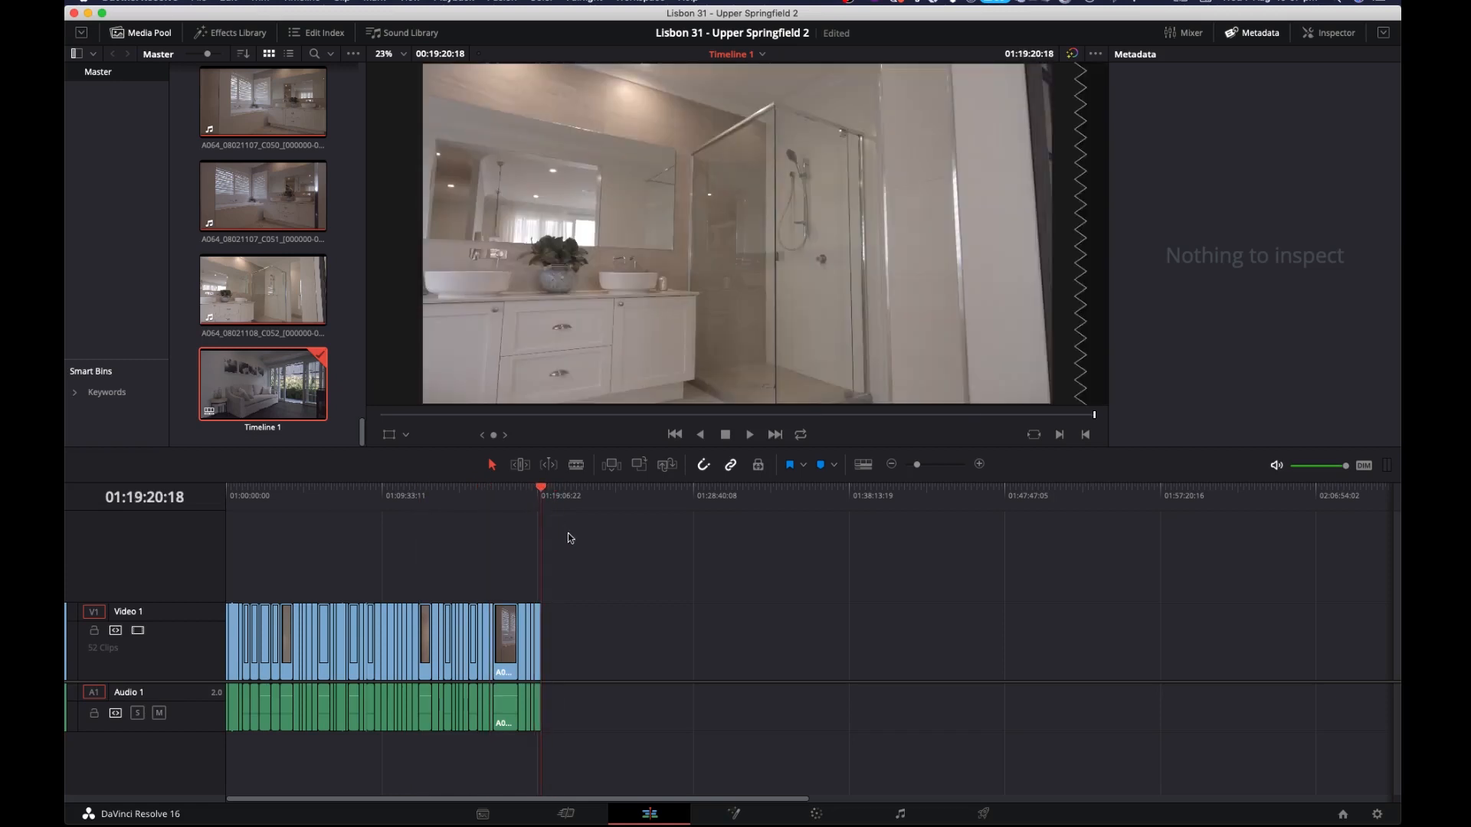
left_click(292, 491)
left_click_drag(292, 488, 184, 494)
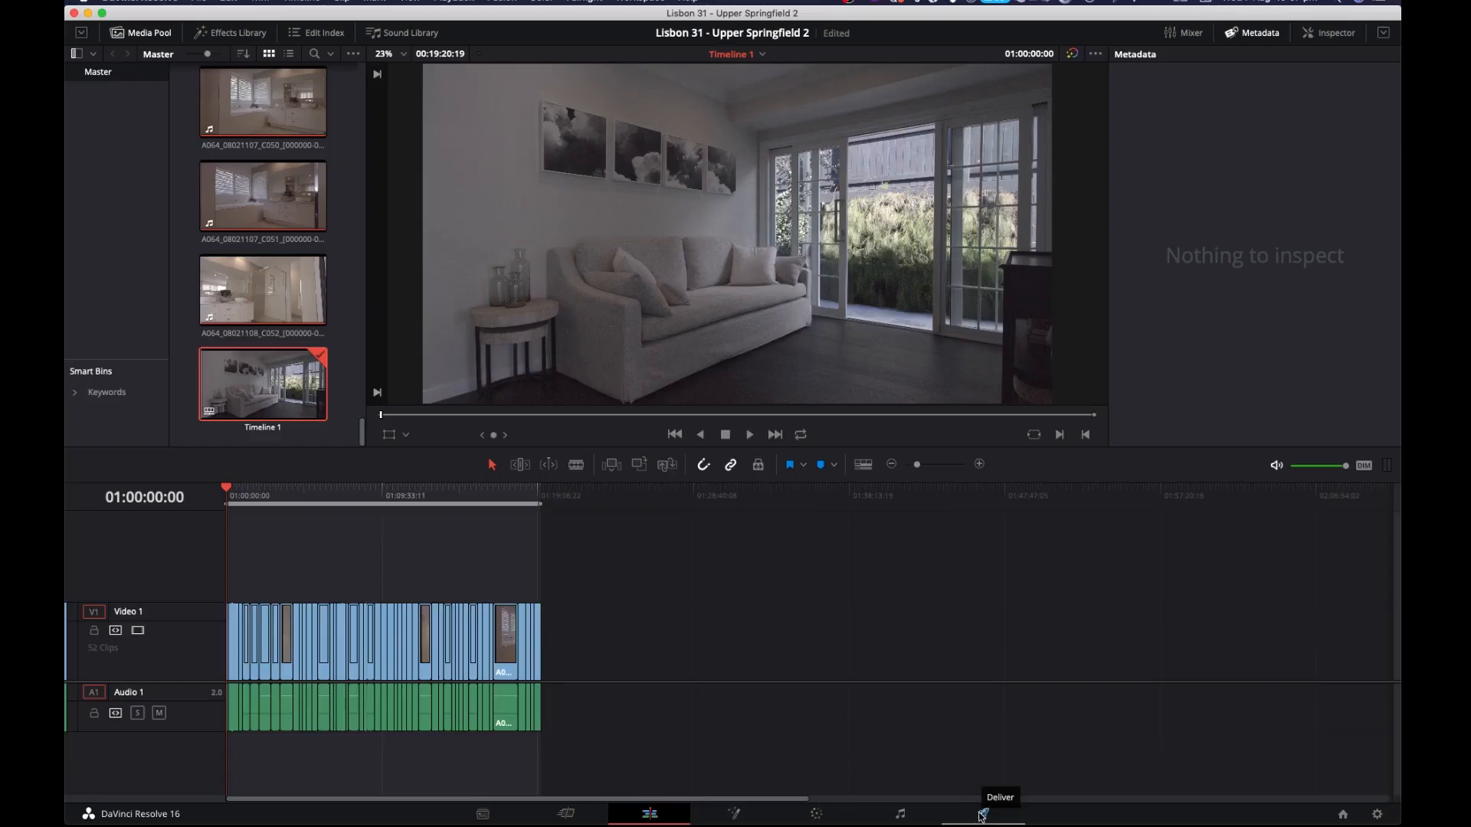
left_click(982, 815)
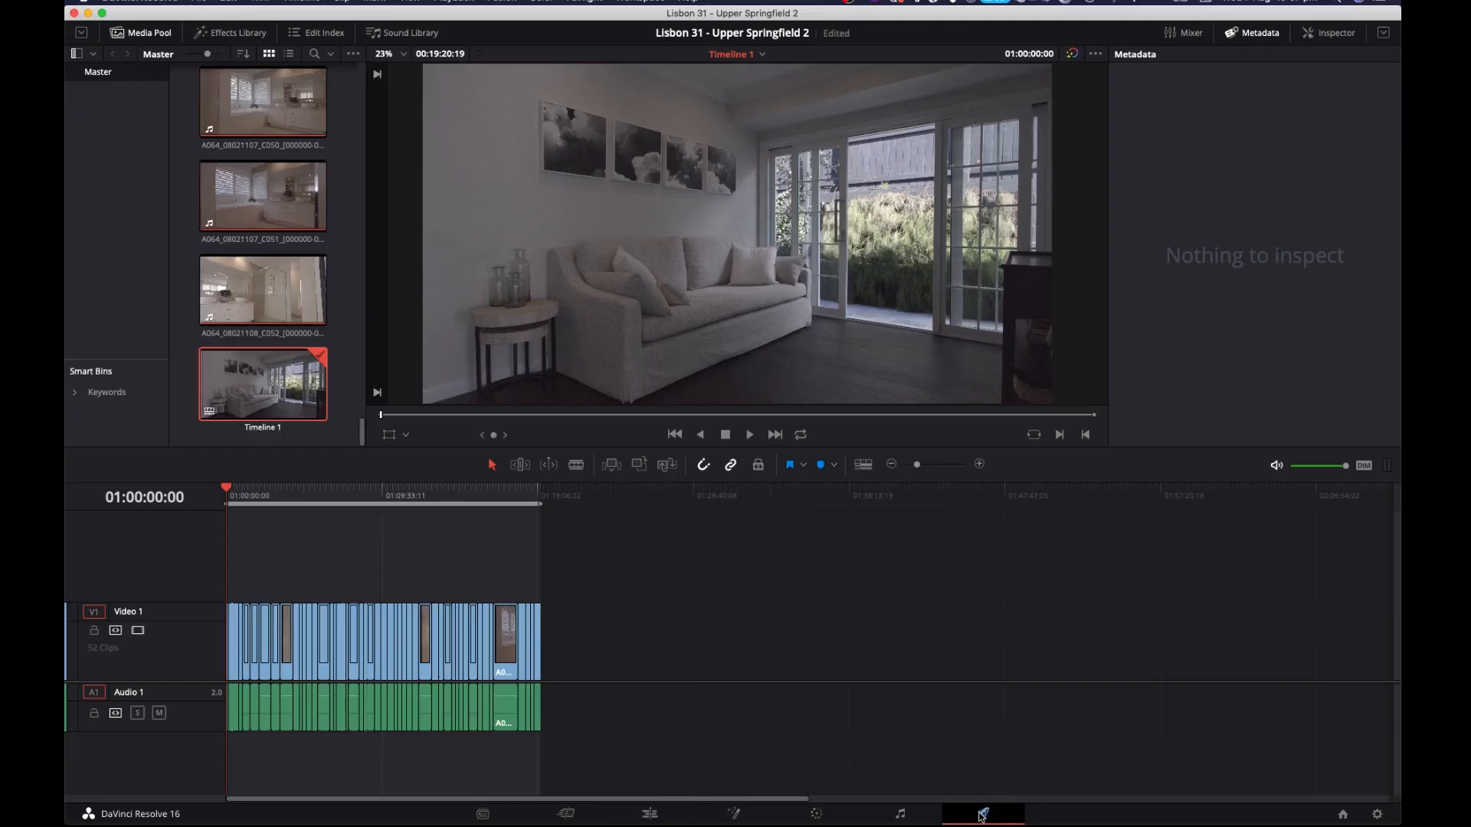
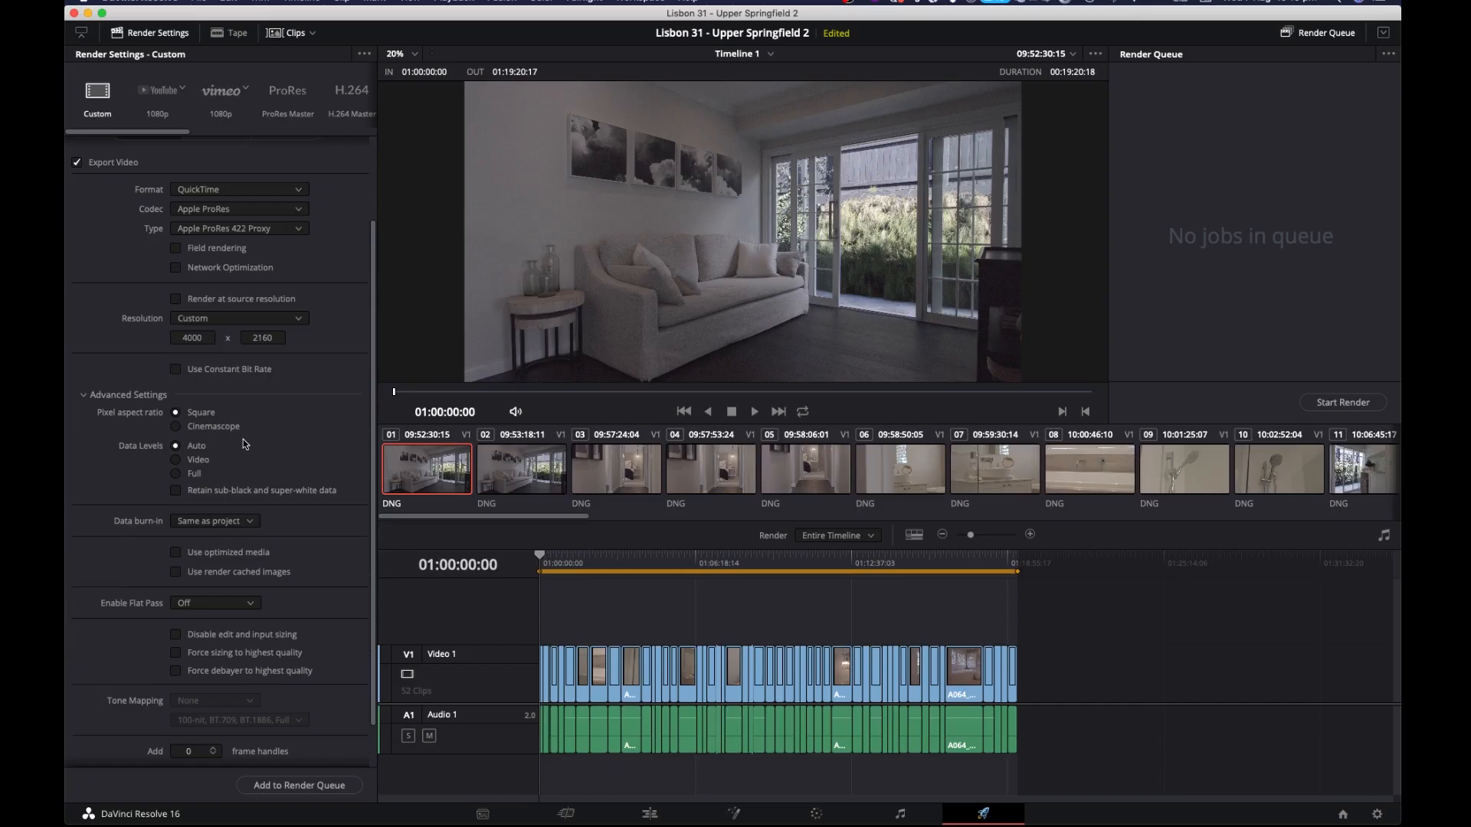
Step: Check the video render settings, and set the output filenames to use the source name
scroll(245, 444, "down", 1)
scroll(244, 444, "down", 2)
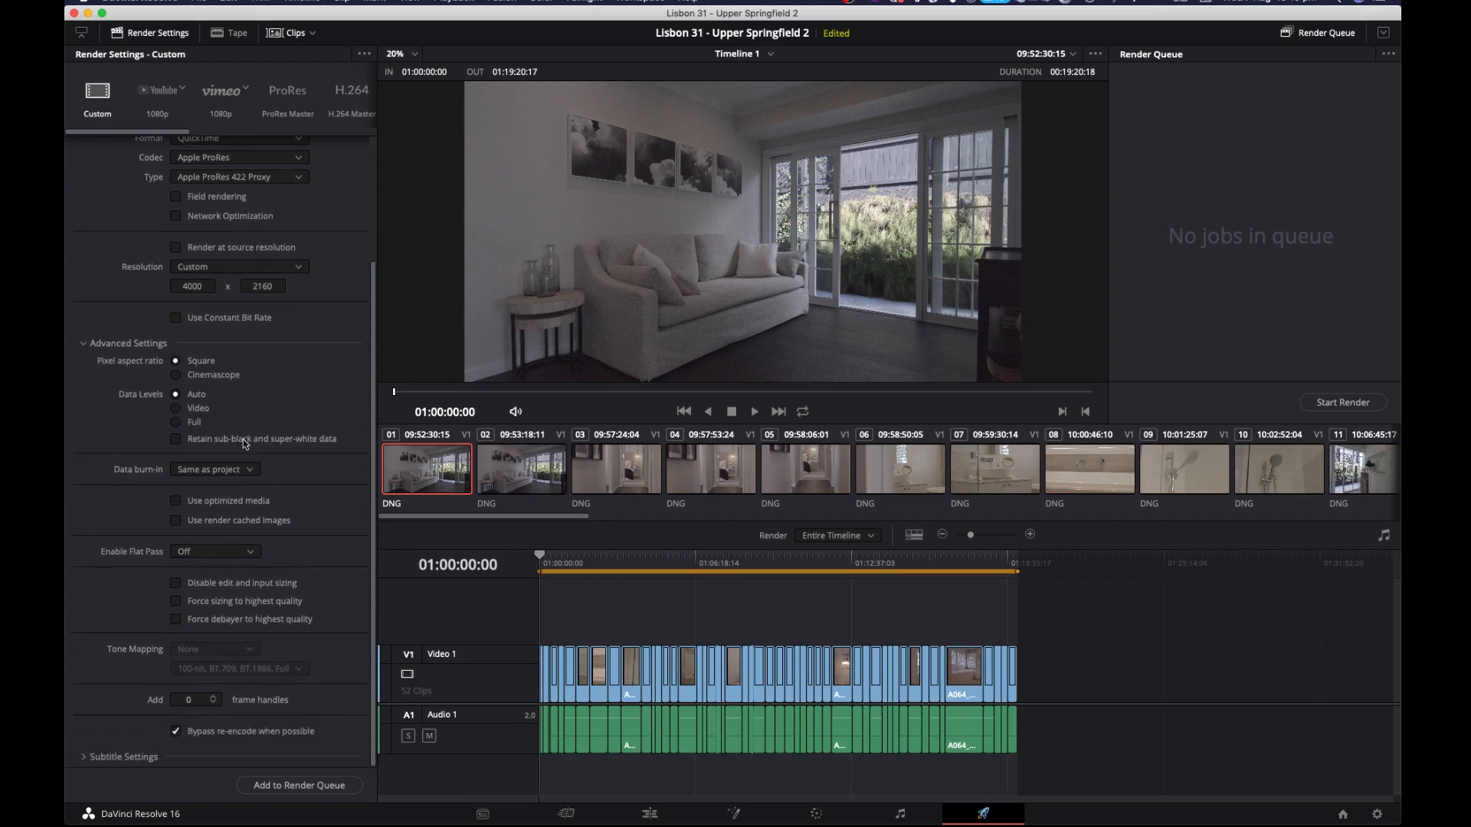
scroll(242, 439, "up", 8)
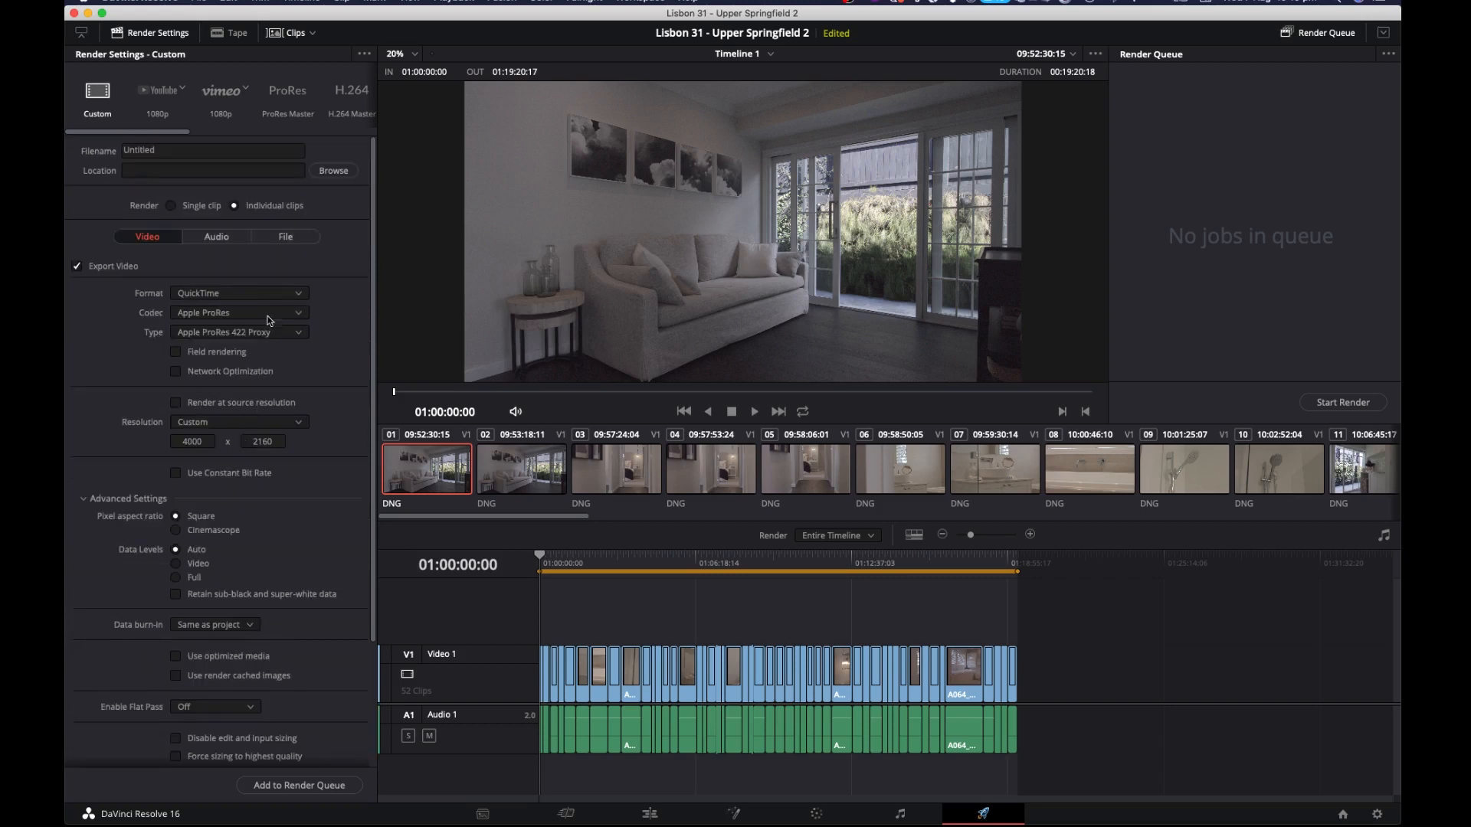
left_click(282, 239)
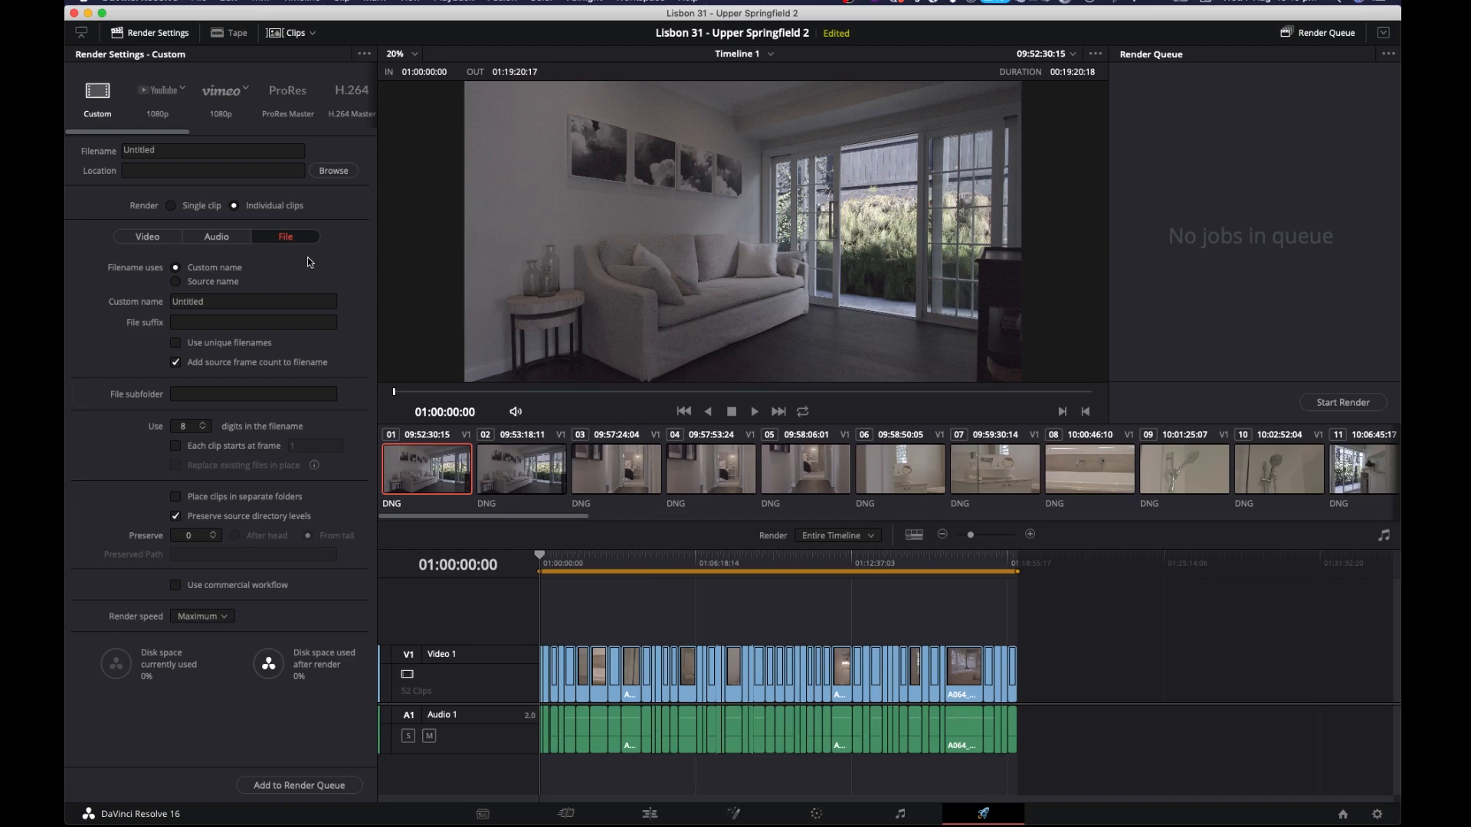
left_click(181, 282)
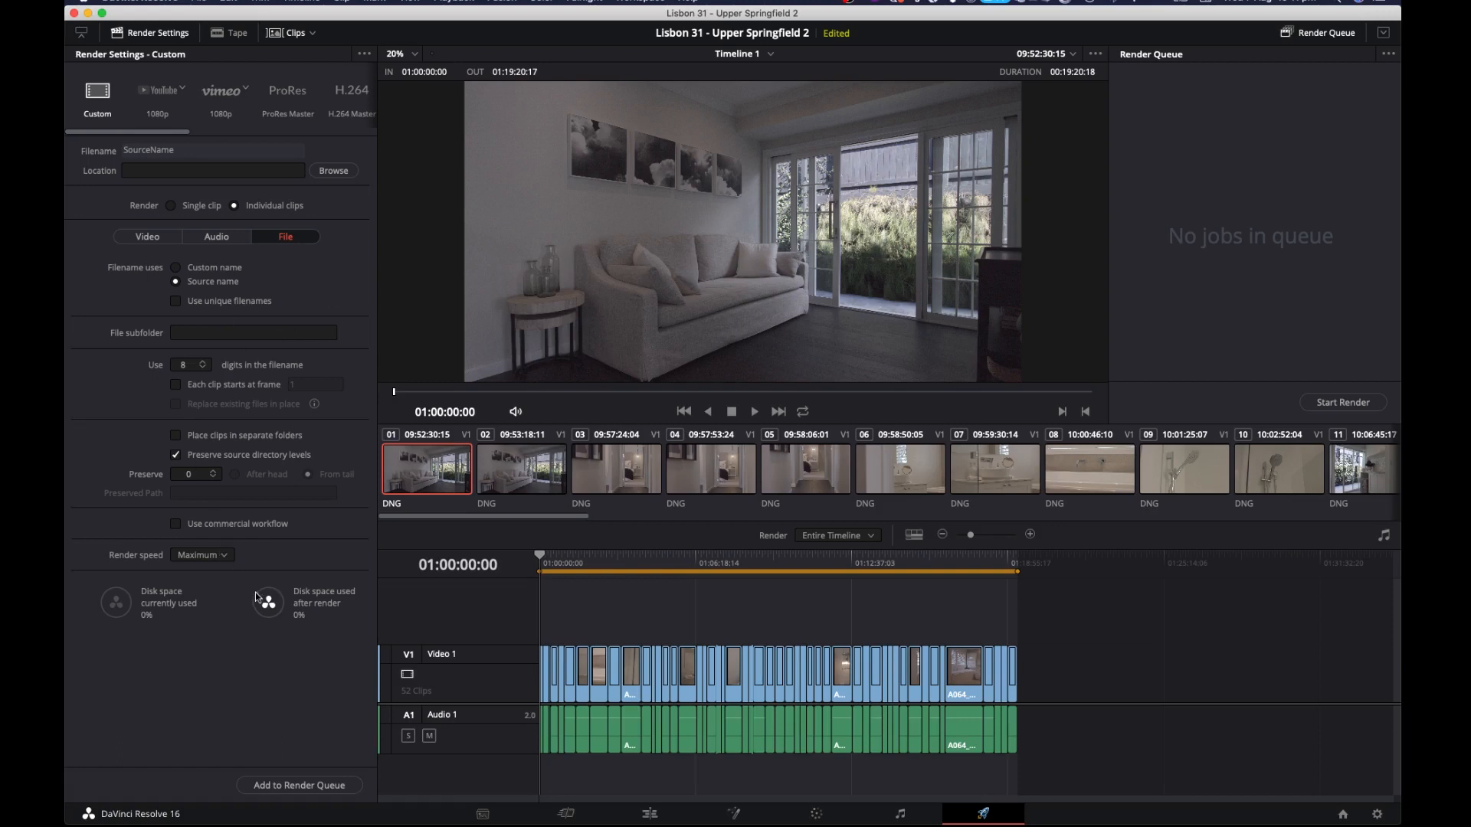
Step: Queue the render with the Lisbon31SpringfieldRise Proxies folder on Pendula_8TB_RAID as its location, and start rendering
left_click(300, 786)
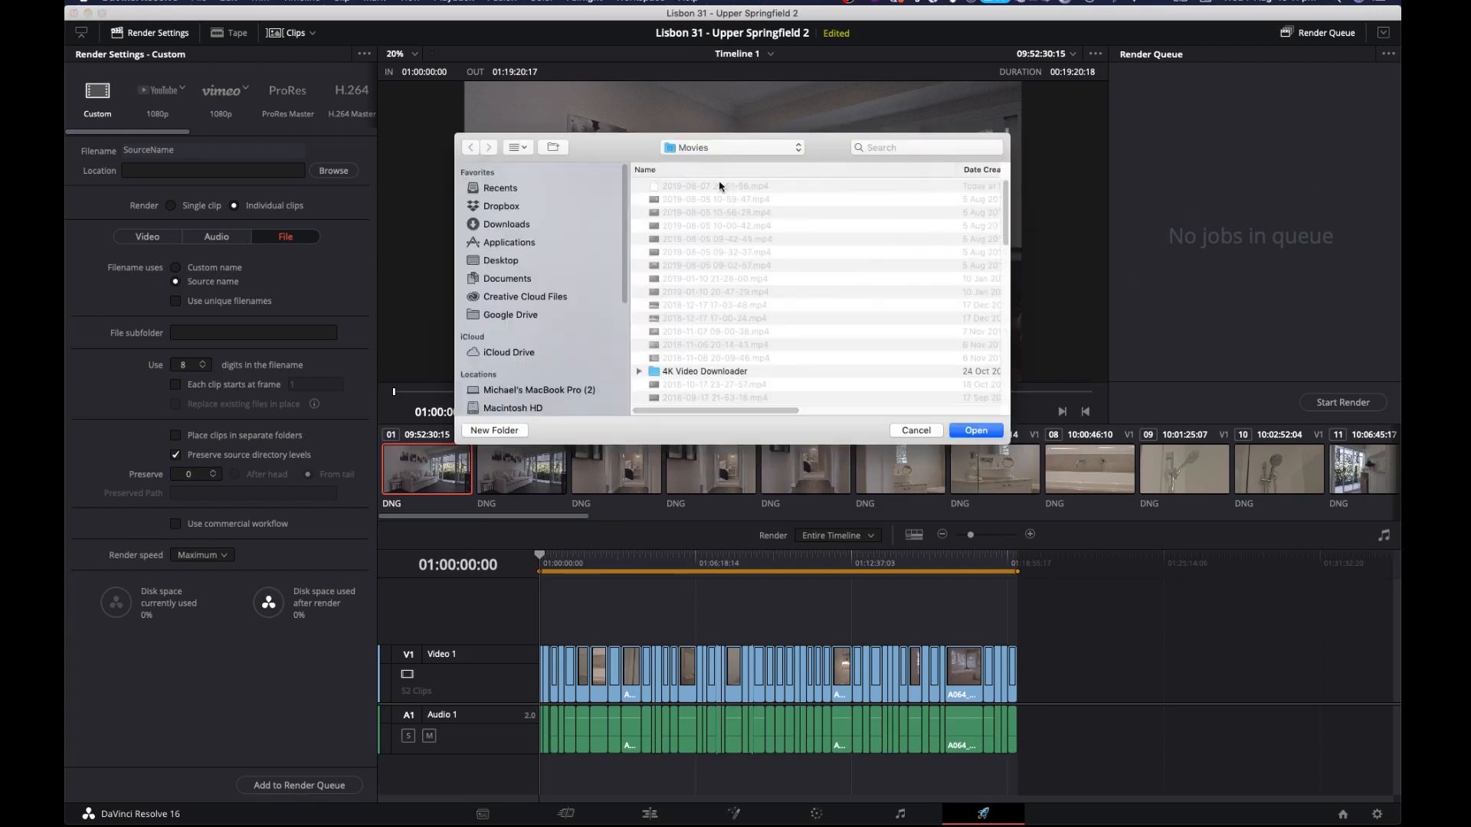
scroll(525, 379, "down", 3)
left_click(539, 355)
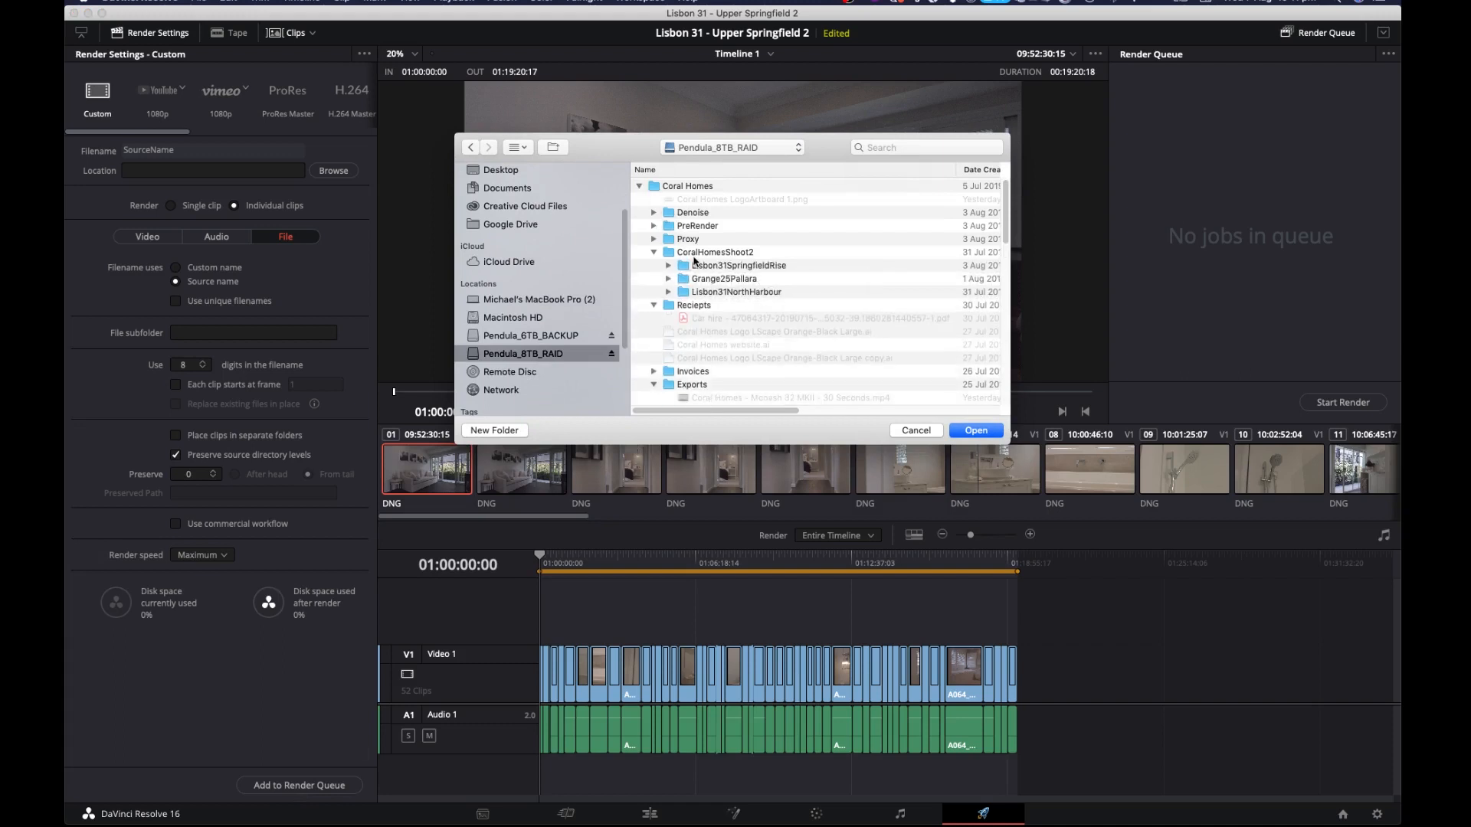
left_click(669, 266)
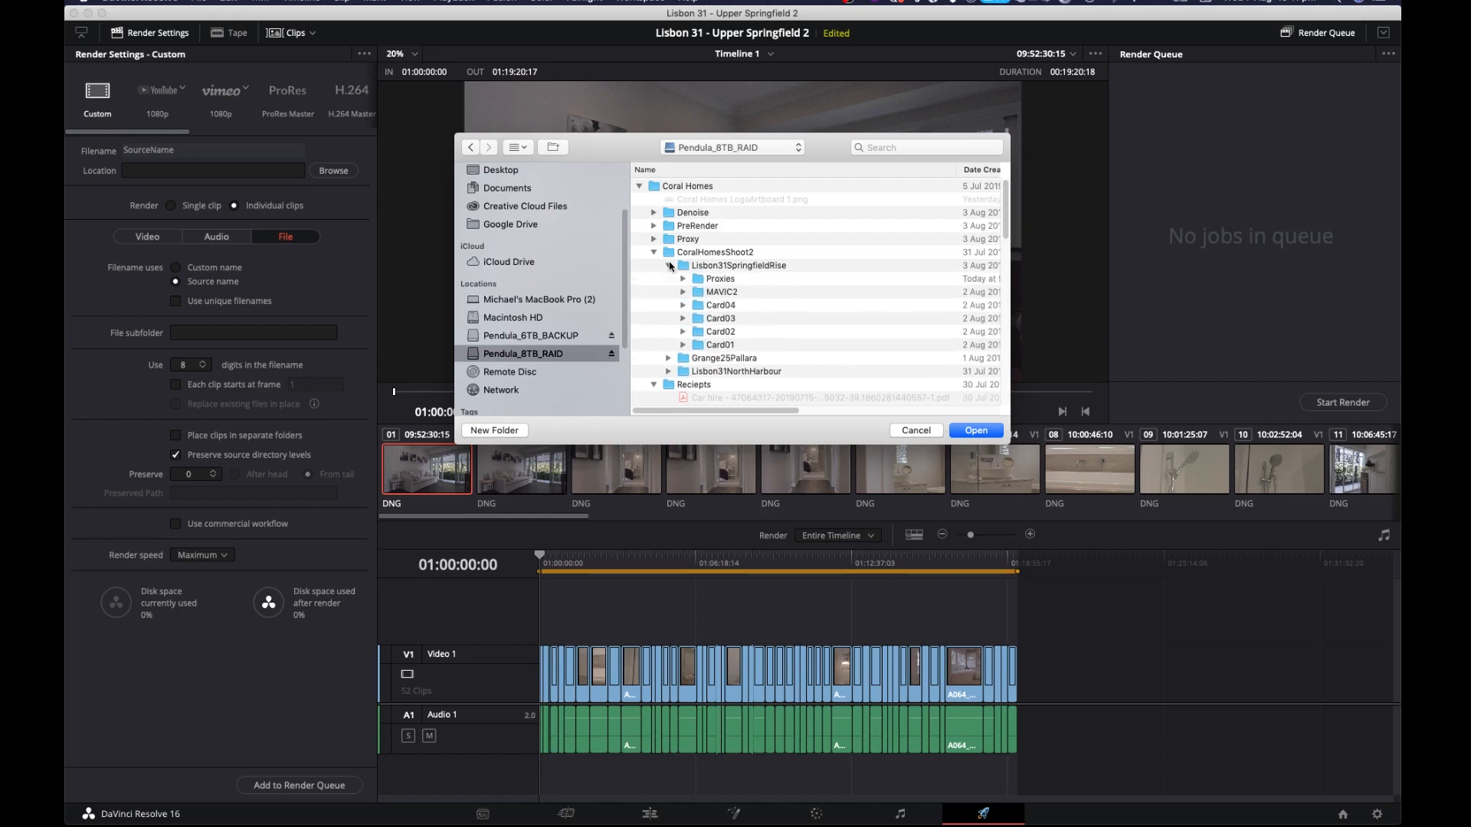
left_click(725, 280)
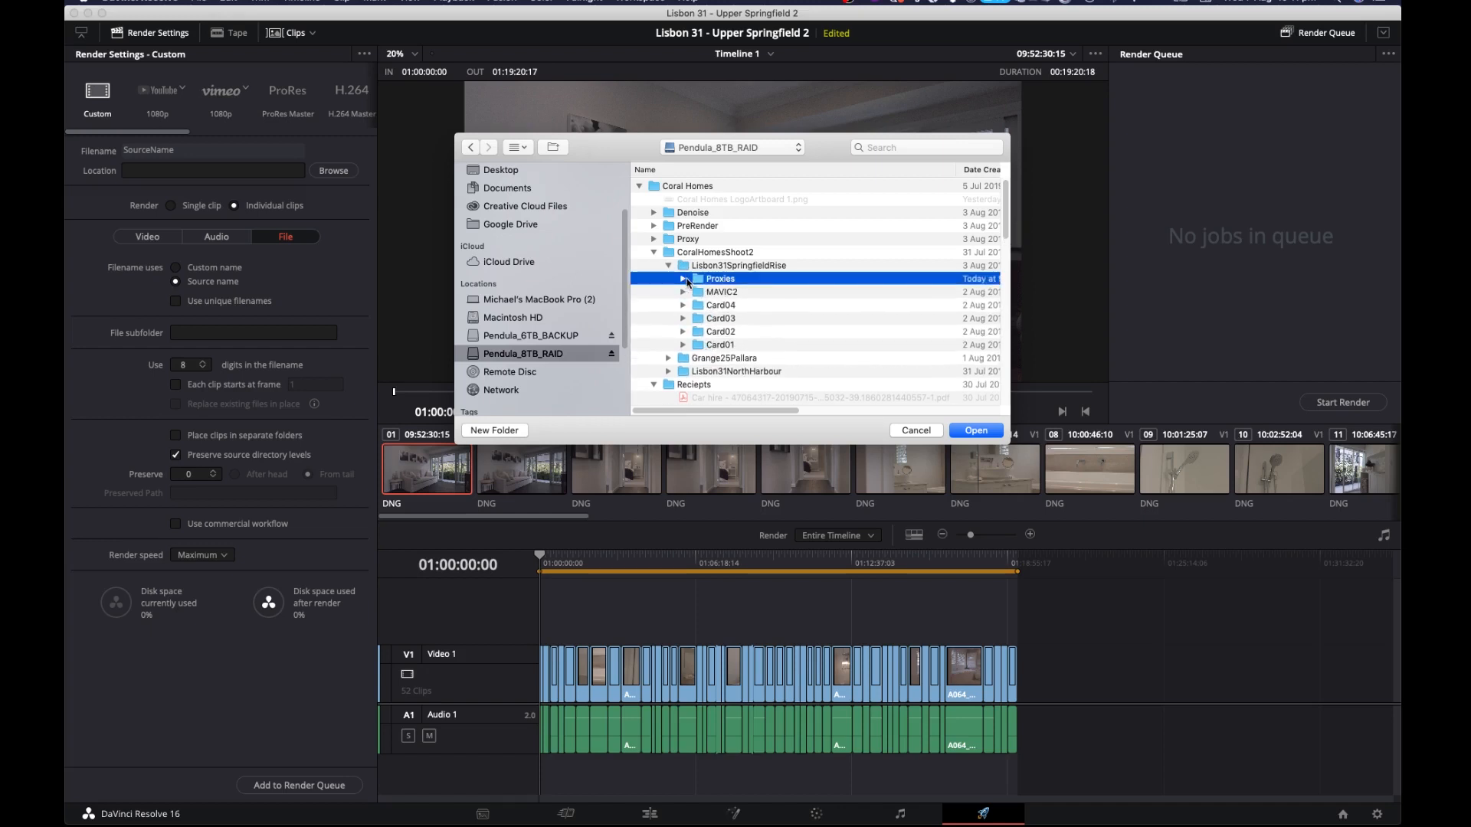
double_click(703, 282)
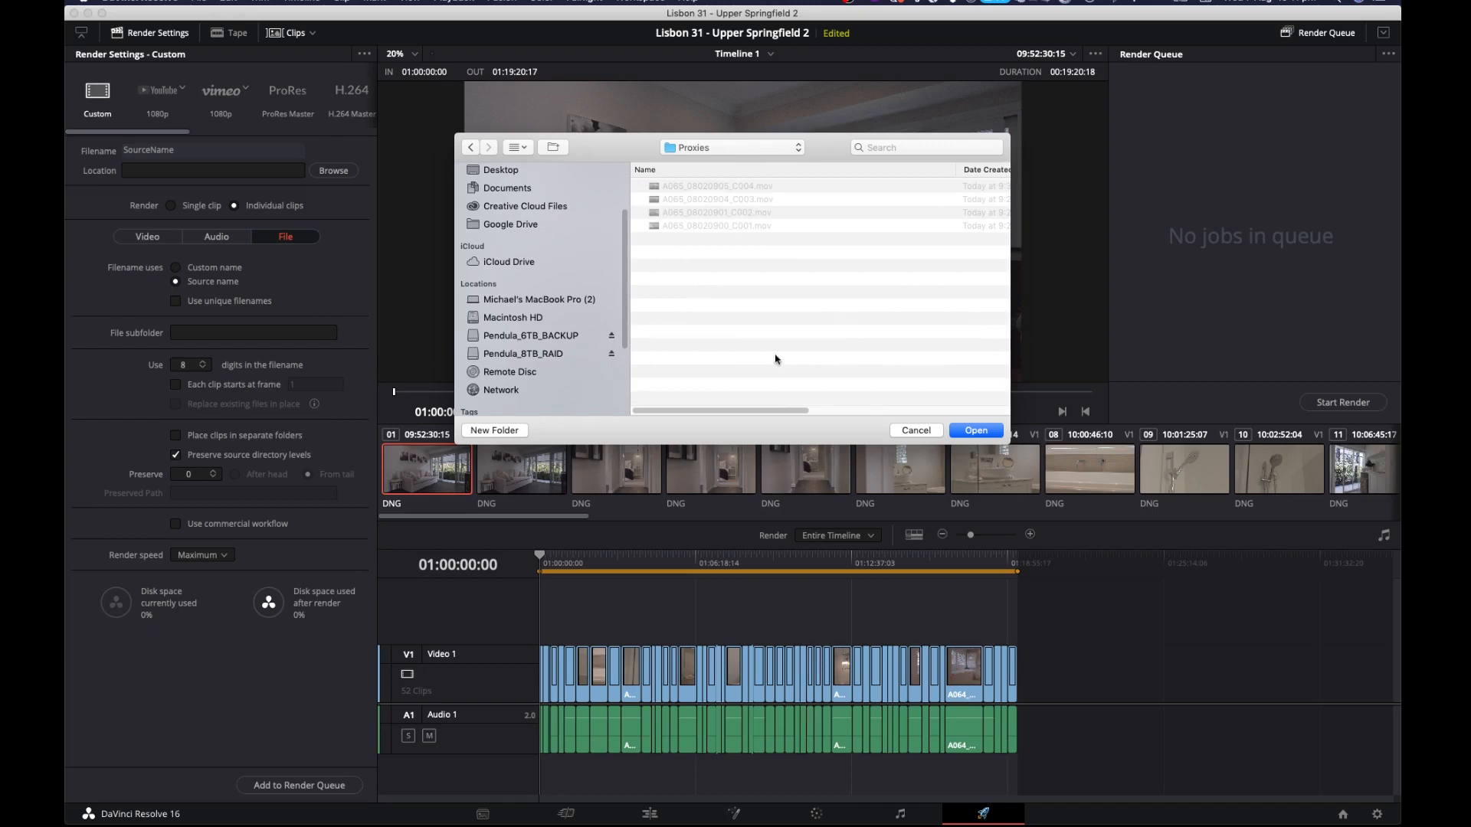
left_click(975, 431)
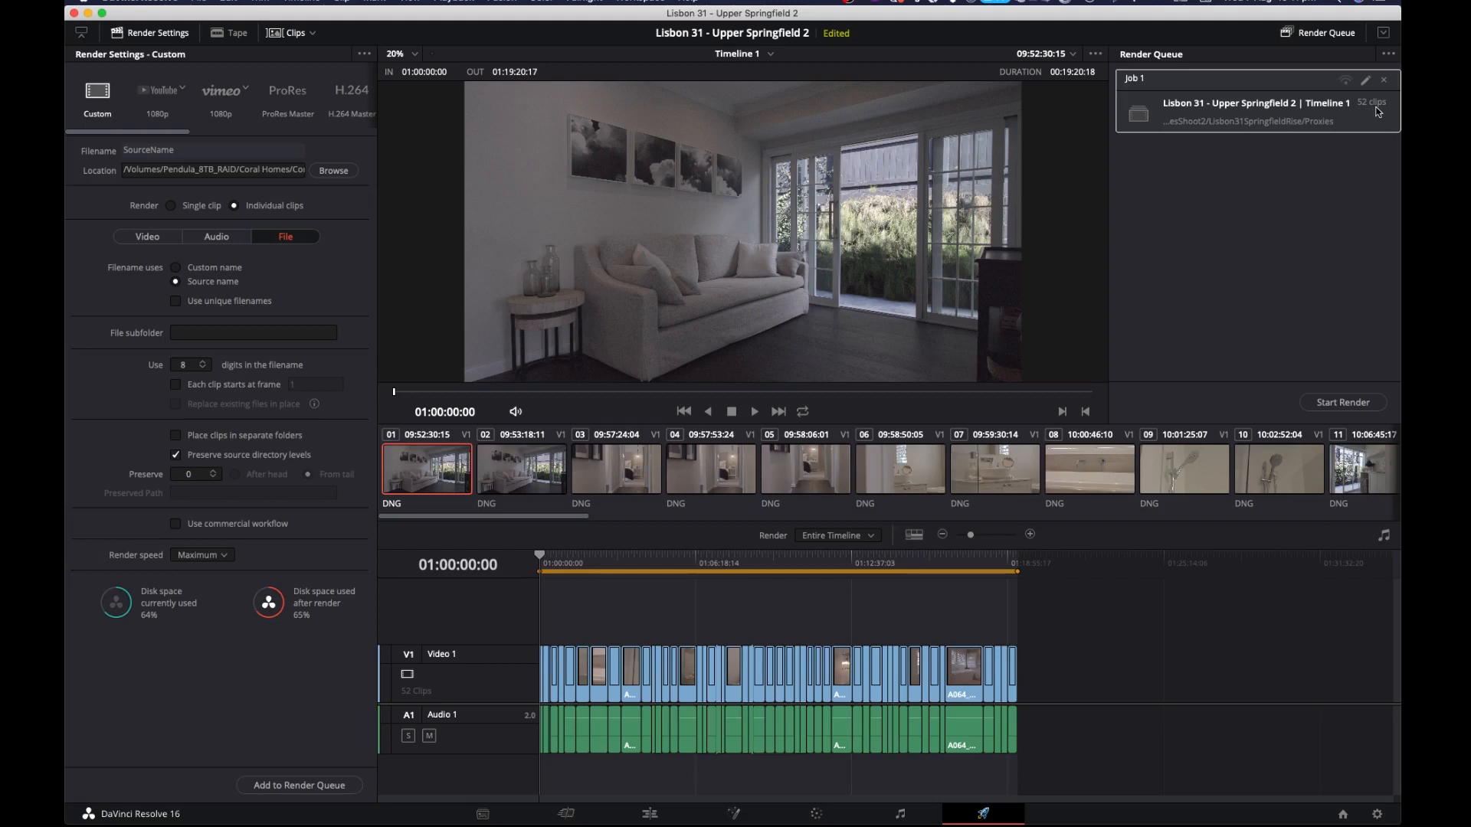
left_click(1340, 405)
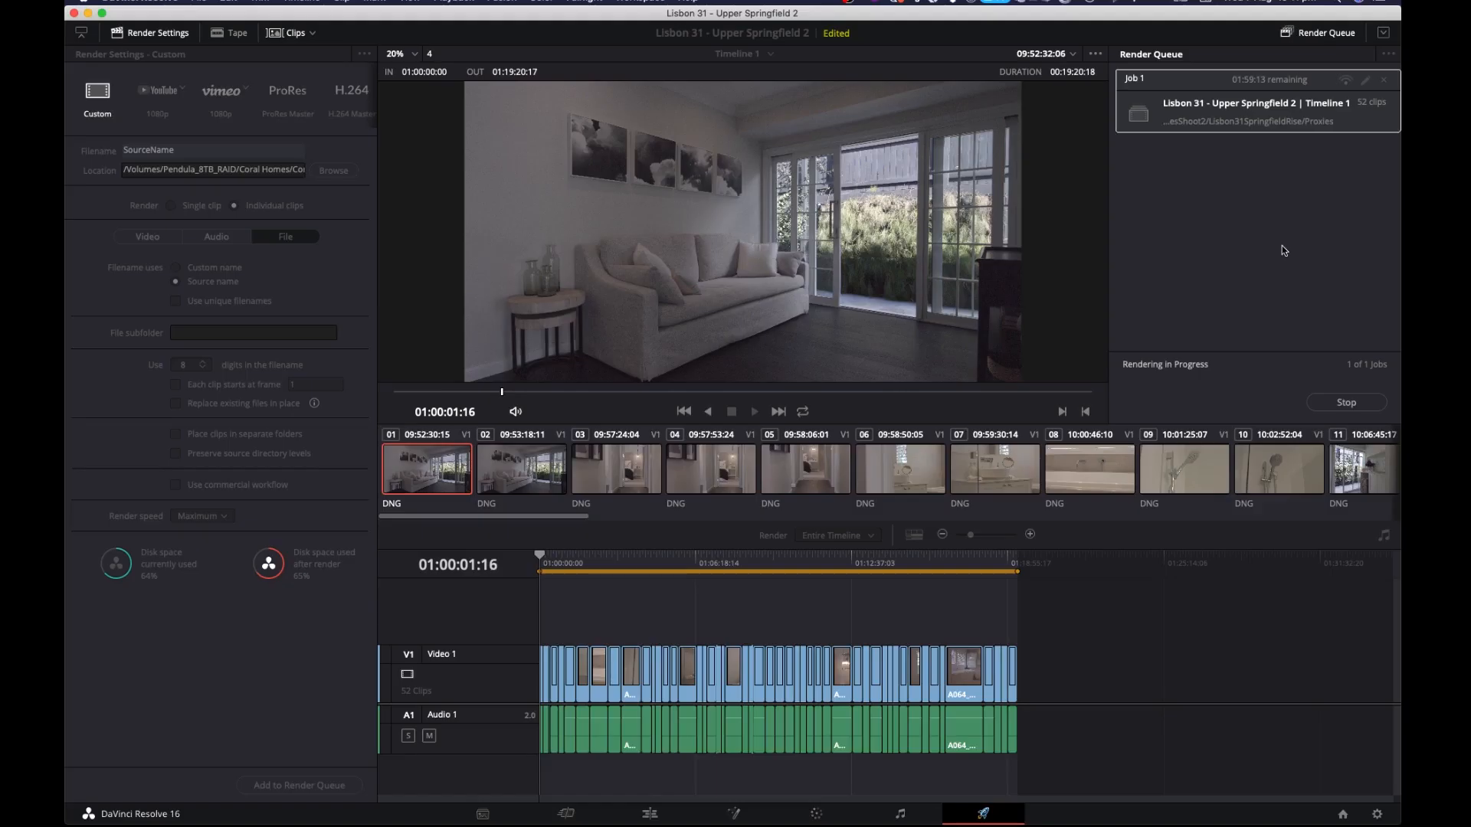
Step: Switch to Finder, locate the rendered clips in the Lisbon31SpringfieldRise Proxies folder, and reposition the Finder window to check the render
key("super+Tab")
key("super+Tab")
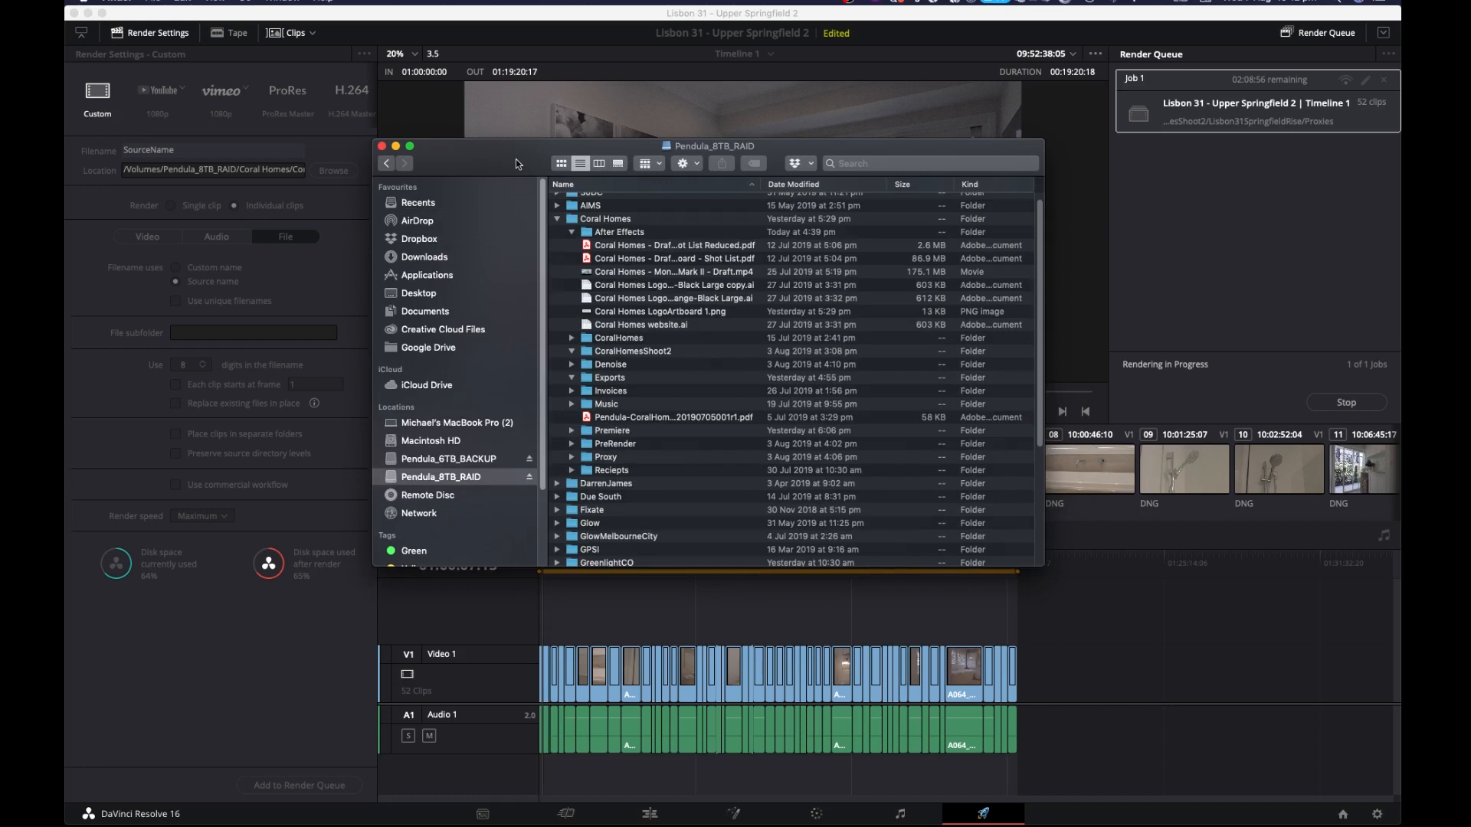
scroll(662, 440, "down", 4)
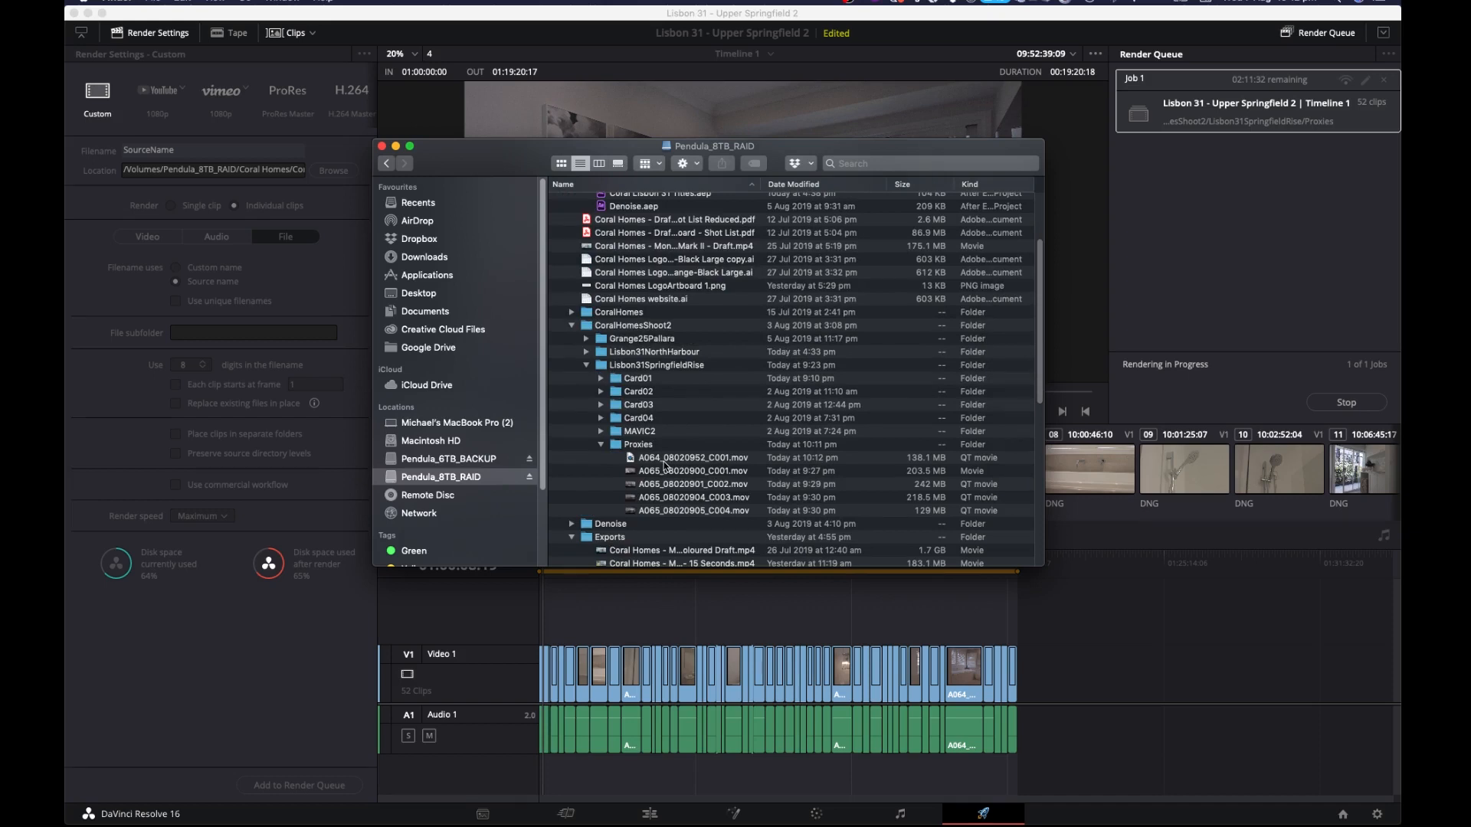
left_click_drag(605, 146, 939, 435)
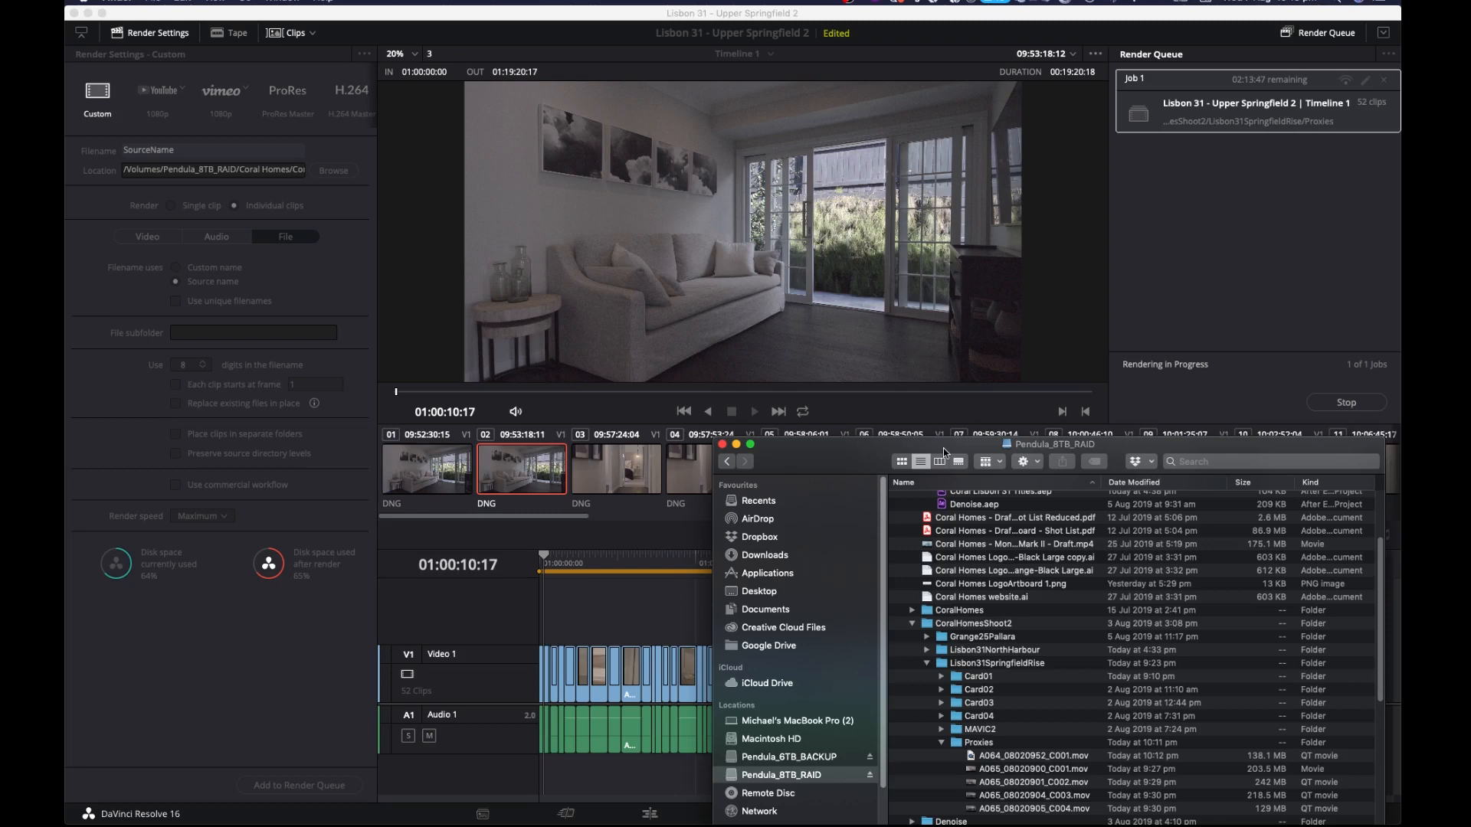
left_click_drag(943, 448, 687, 132)
Step: Open the rendered proxy A064_08020952_C001.mov from the Proxies folder and play it
left_click(719, 443)
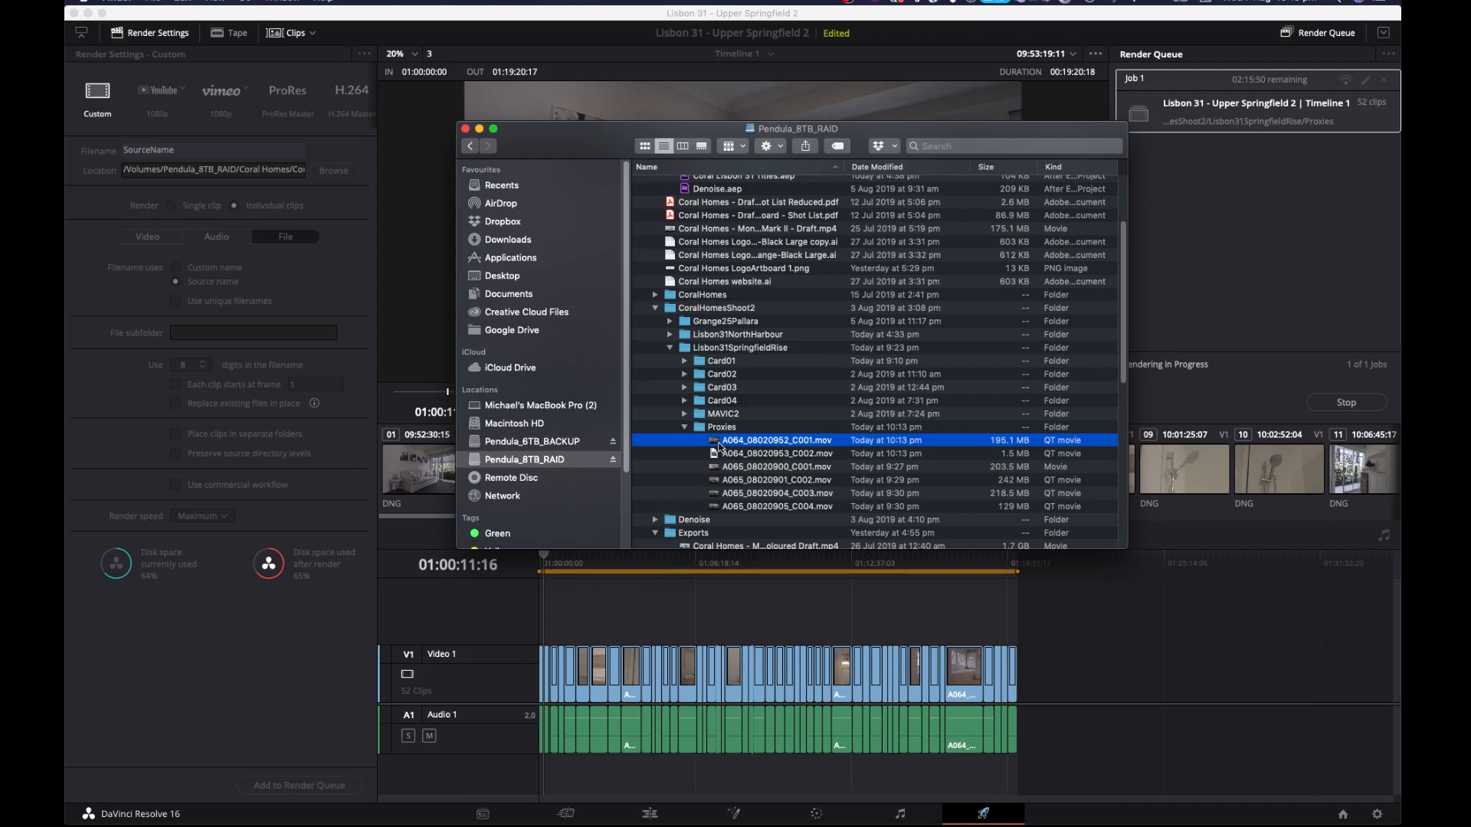
double_click(719, 442)
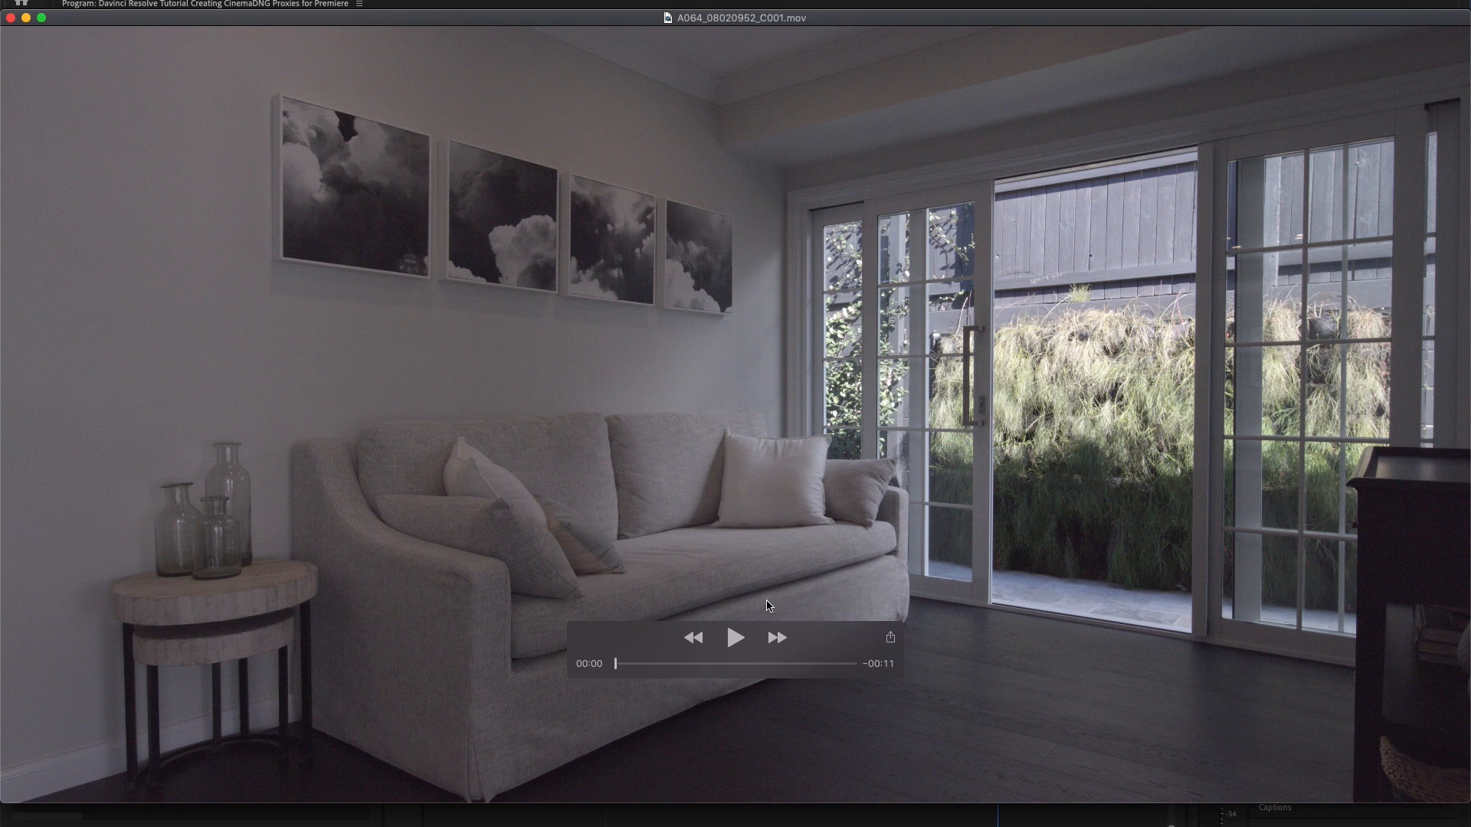
left_click(736, 638)
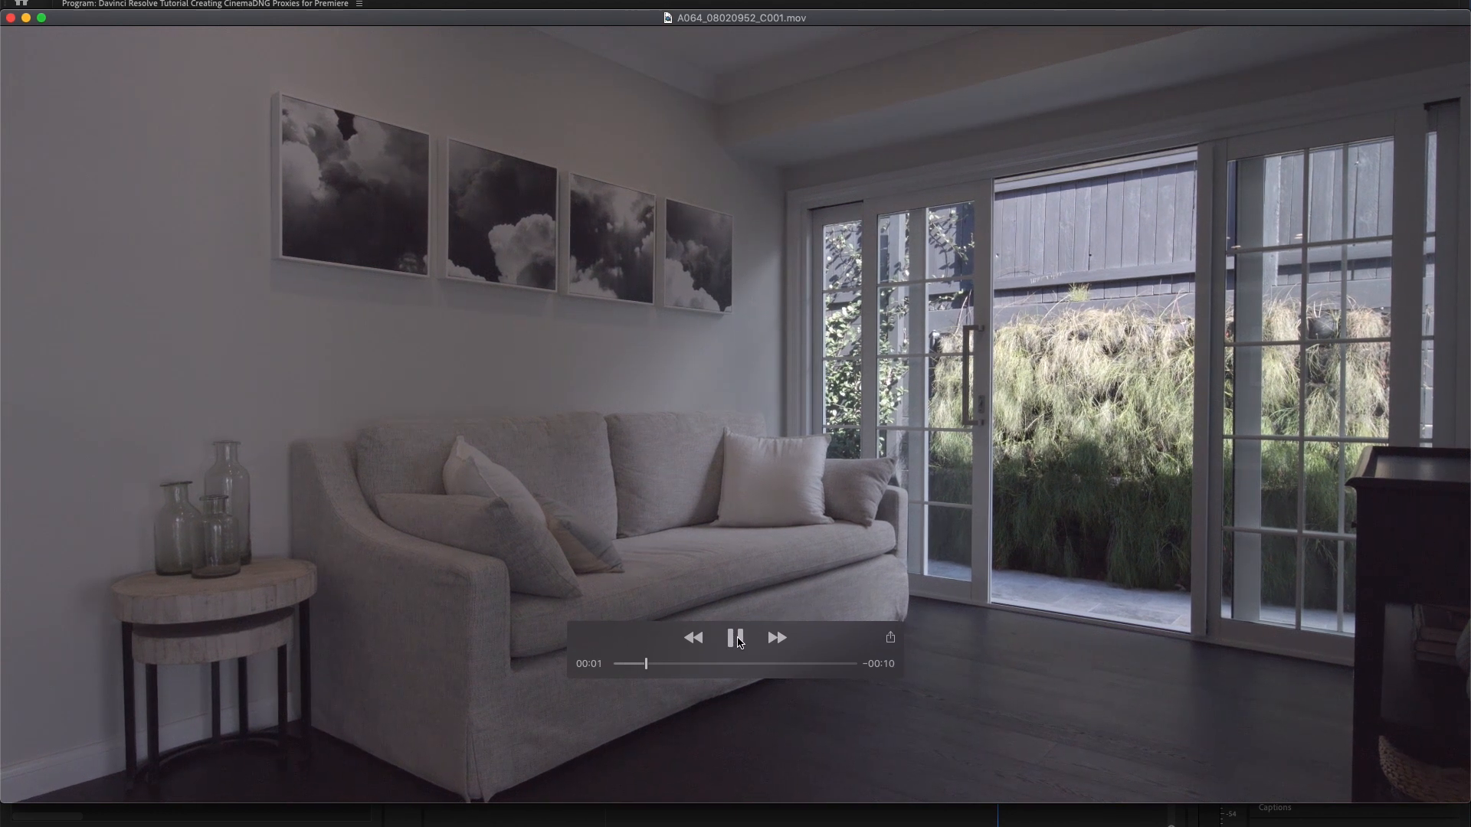